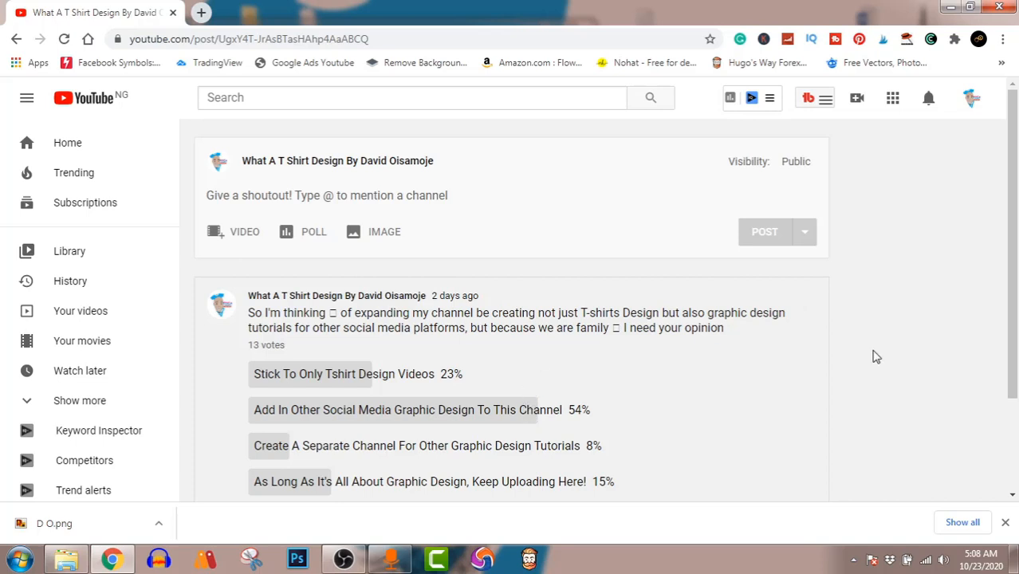
scroll(875, 256, down, 2)
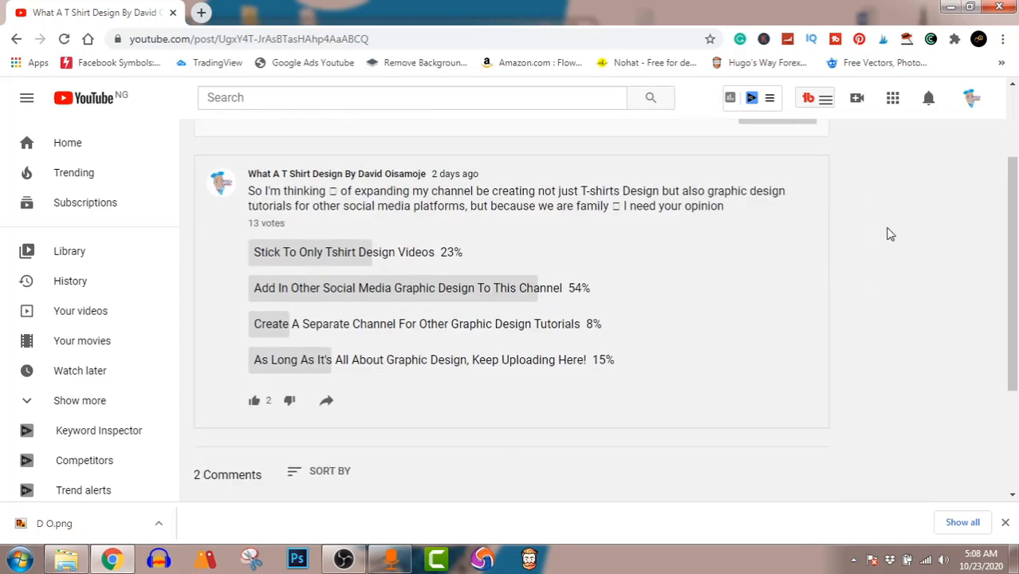
scroll(887, 232, up, 2)
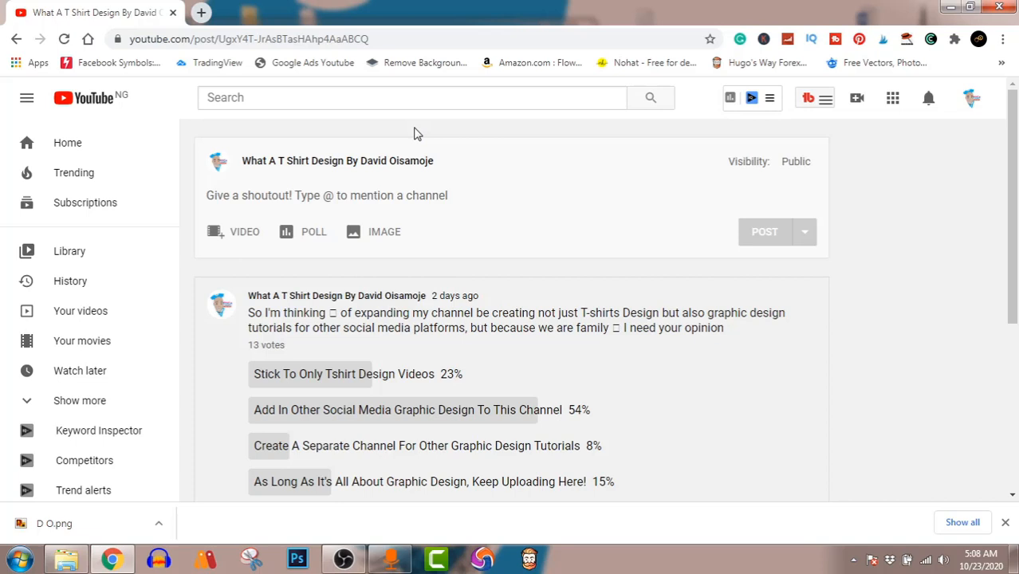
- Open Canva in a new browser tab and dismiss the downloads bar
click(202, 13)
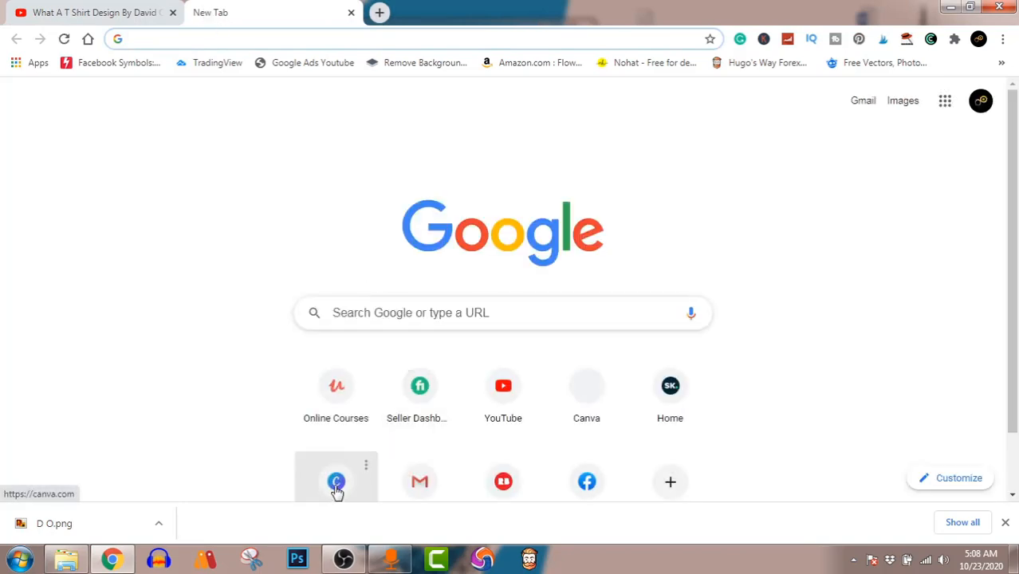
click(336, 488)
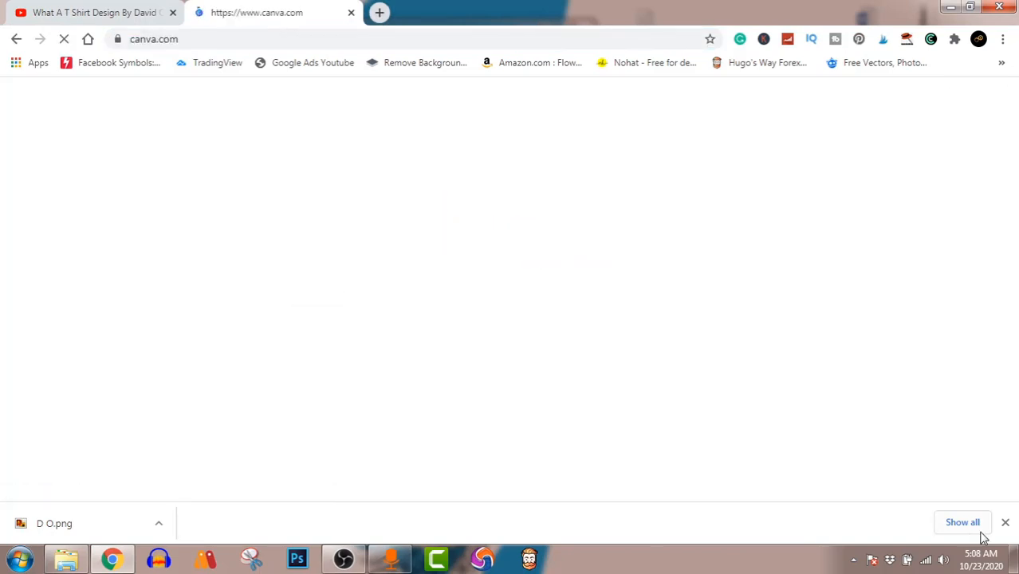
click(1005, 522)
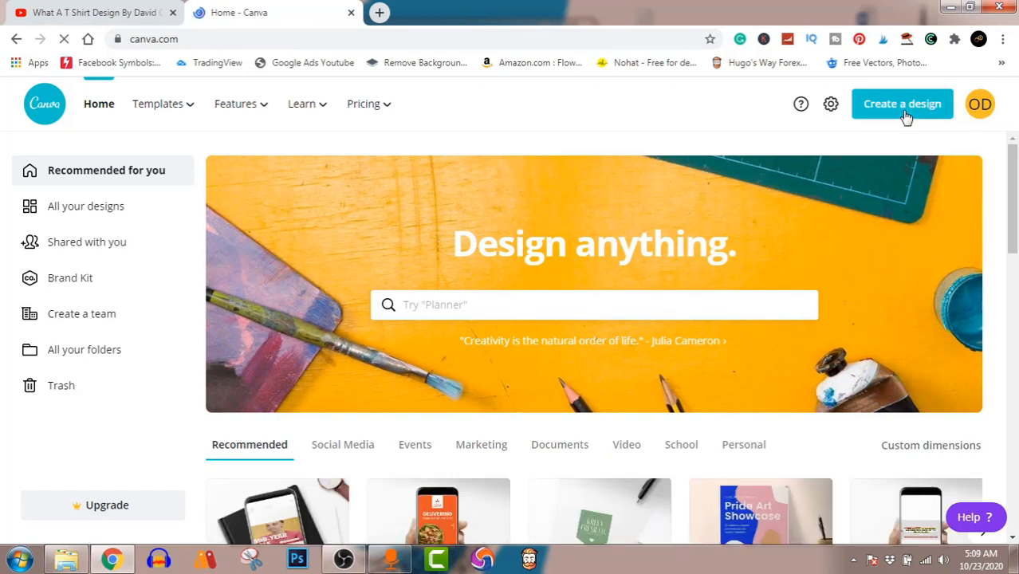
- Create a new design with custom dimensions of 2000 × 2000 px
click(906, 117)
click(794, 188)
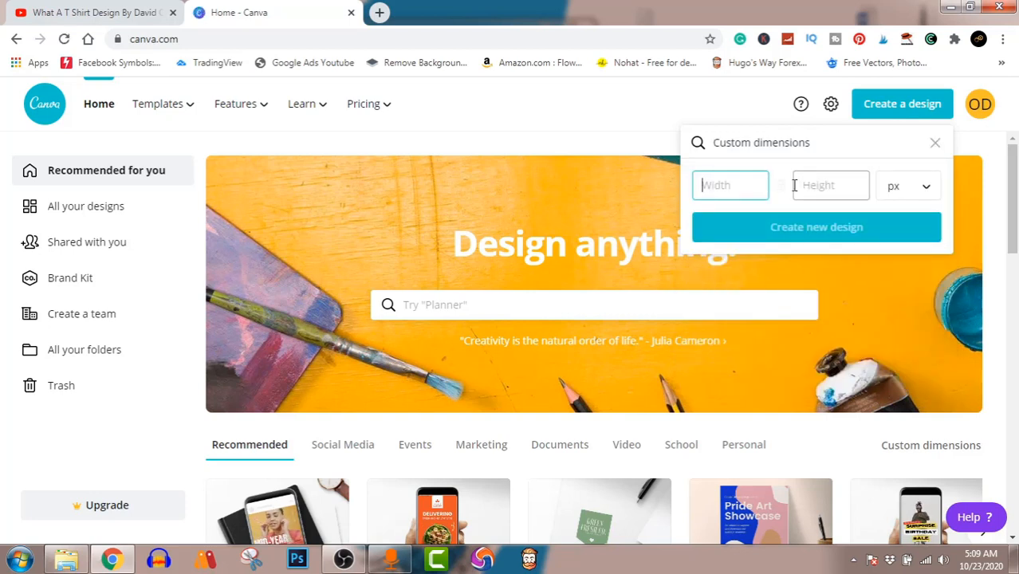
text(2000)
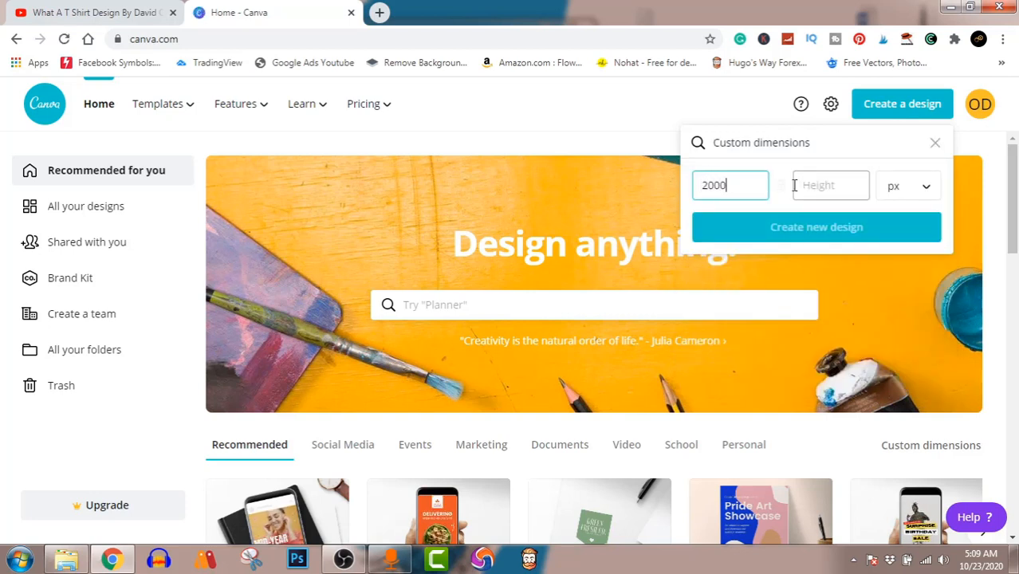
key(Tab)
text(2)
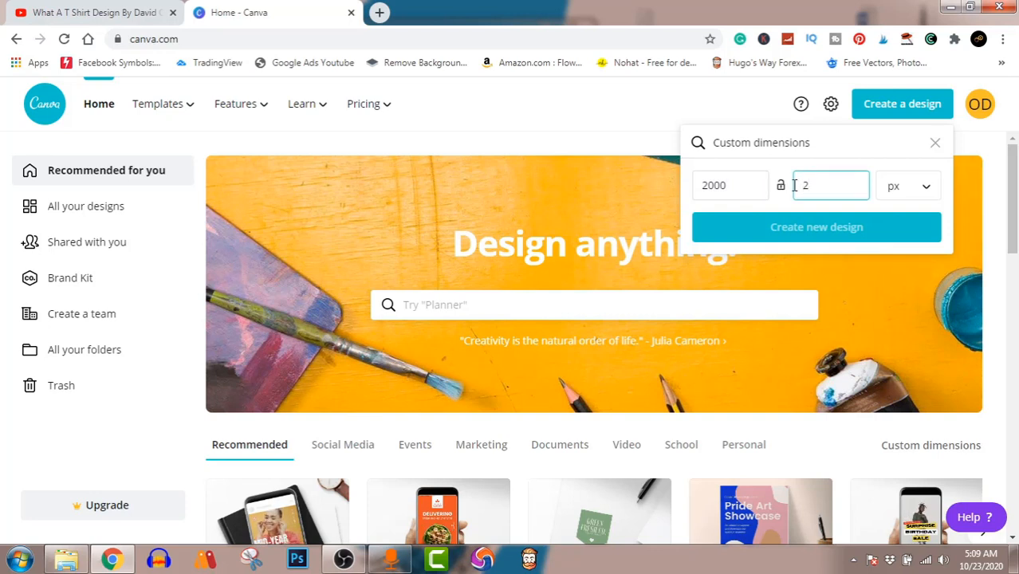
text(000)
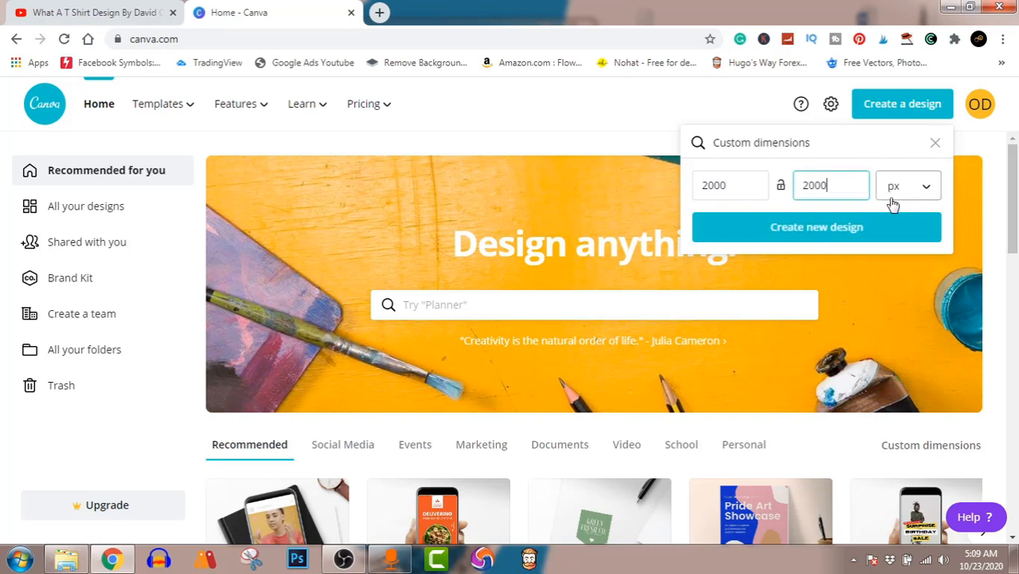
click(851, 228)
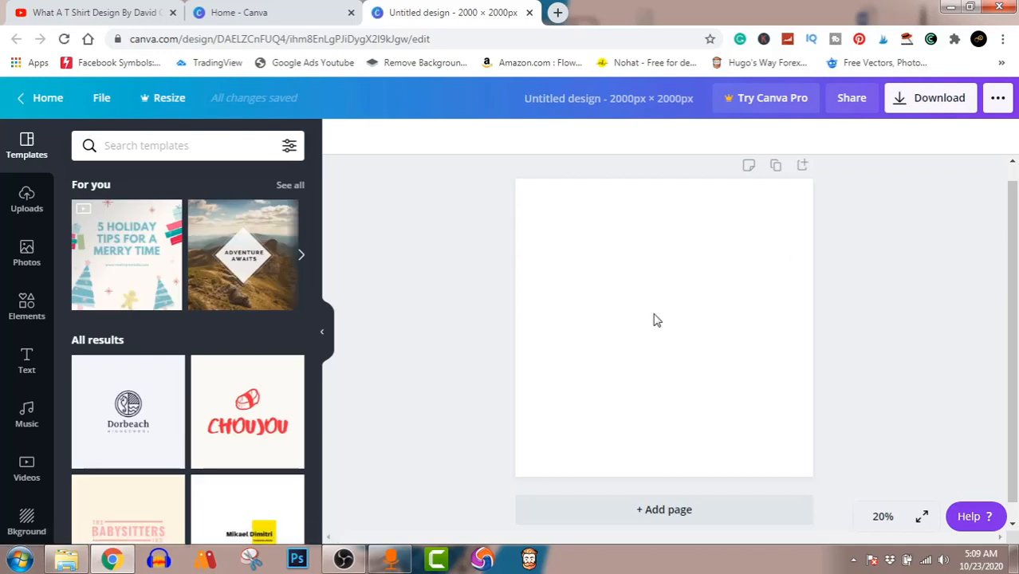
- Add the green WORKOUT font combination to the blank page
click(25, 367)
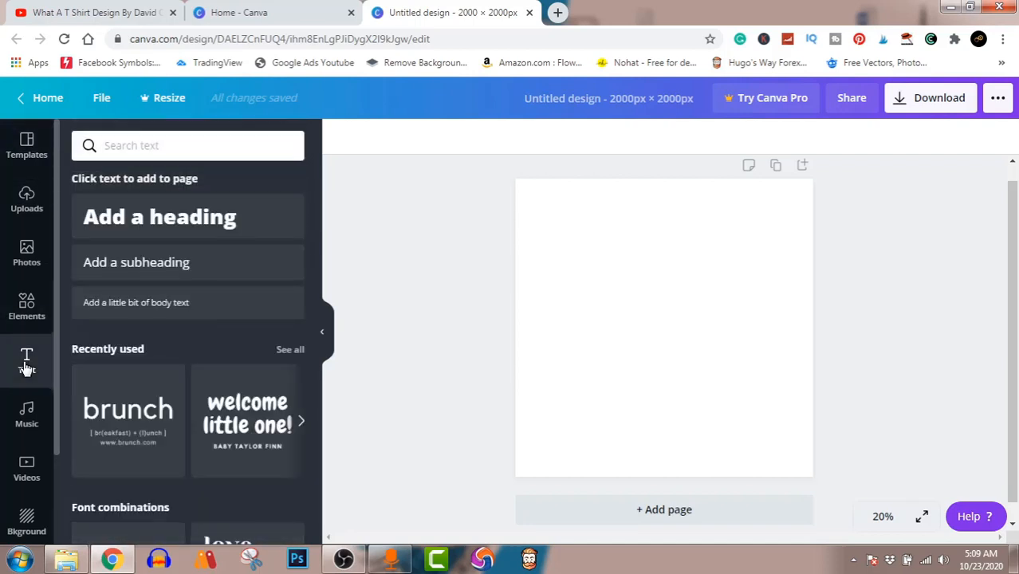
scroll(193, 393, down, 3)
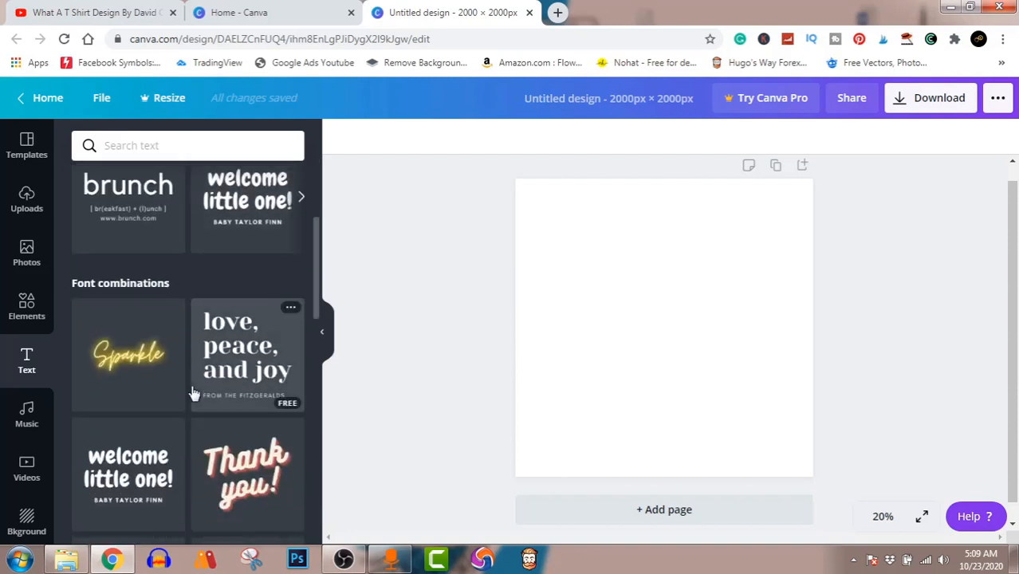
scroll(193, 392, up, 1)
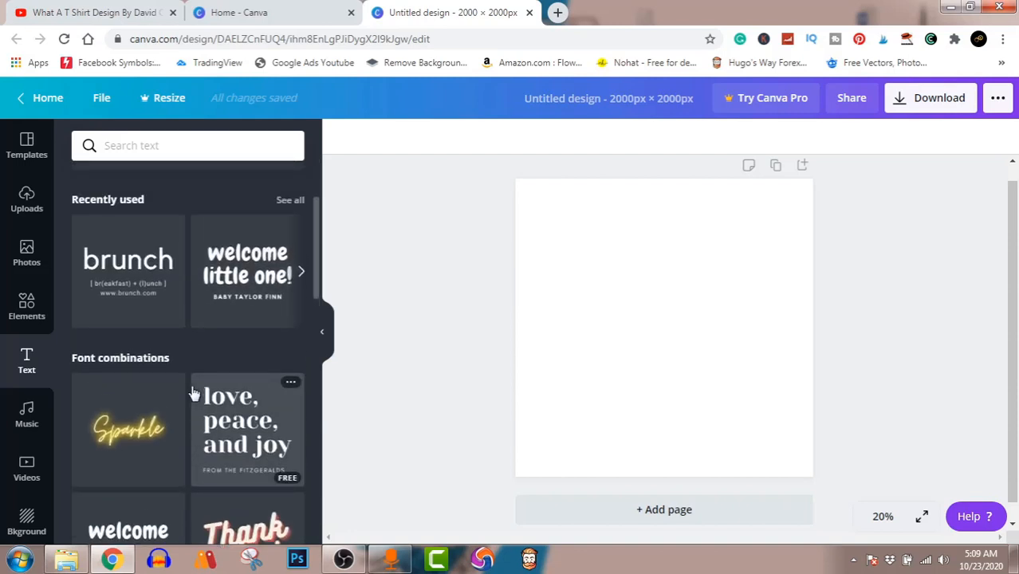
scroll(193, 392, down, 6)
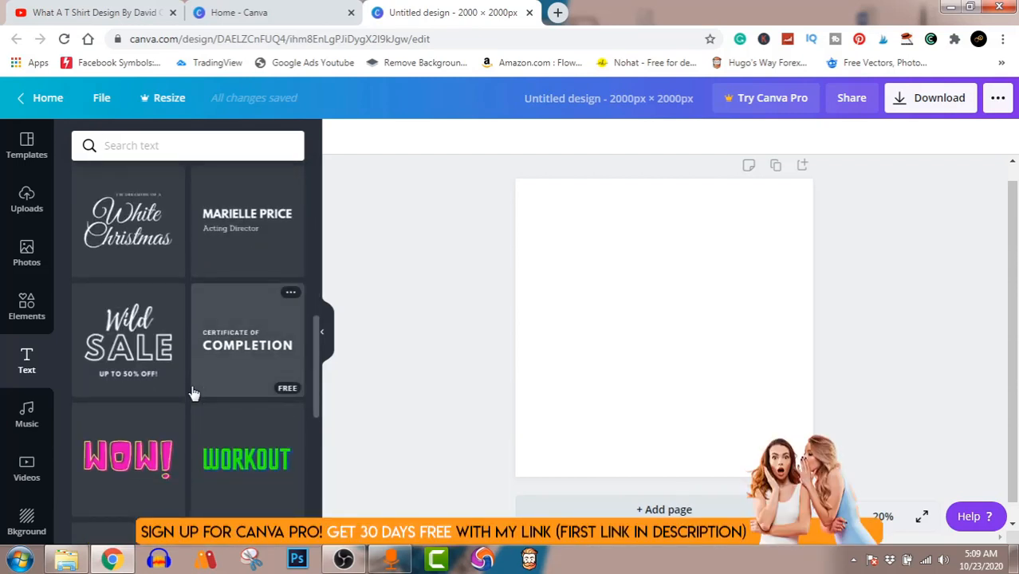
scroll(193, 392, down, 1)
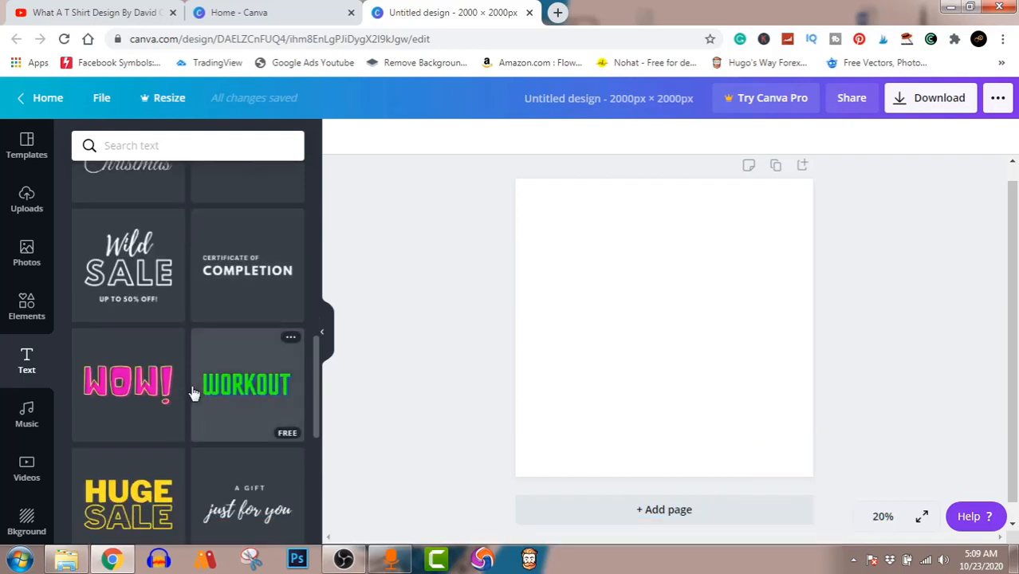
click(243, 387)
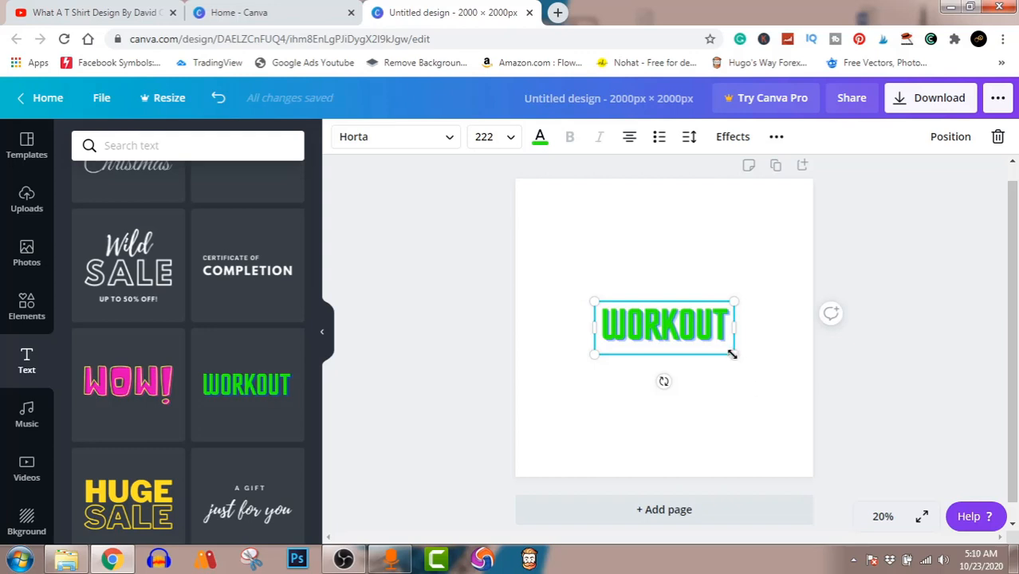
- Enlarge the WORKOUT text to a font size of about 642 and replace its wording with "D O"
drag(732, 353, 996, 454)
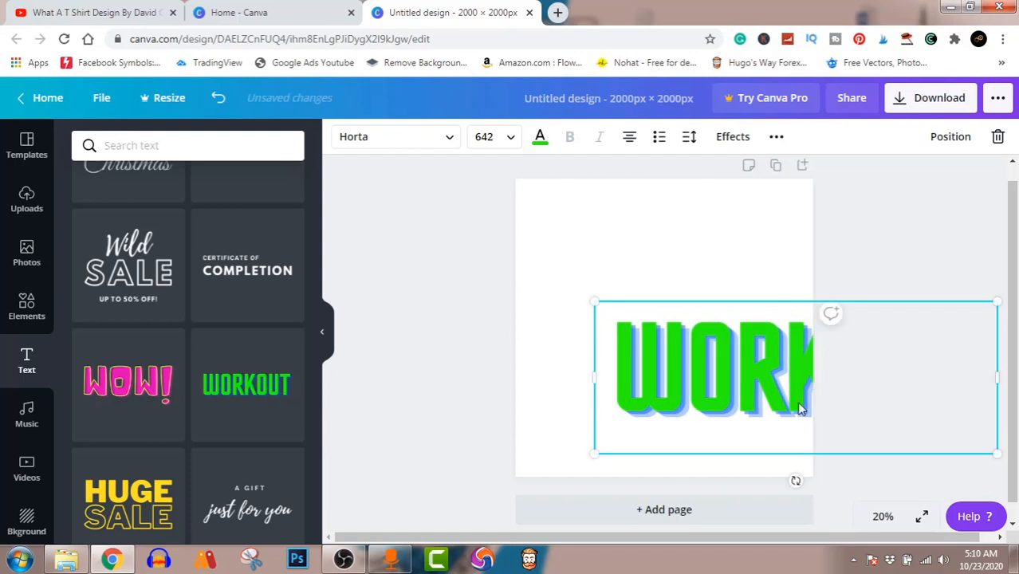
double_click(745, 371)
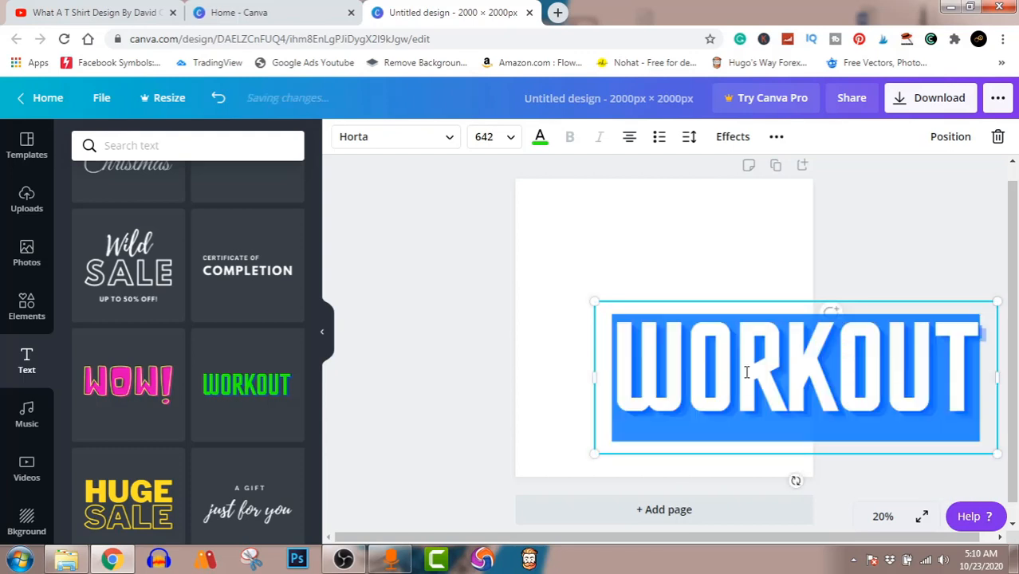
text(D)
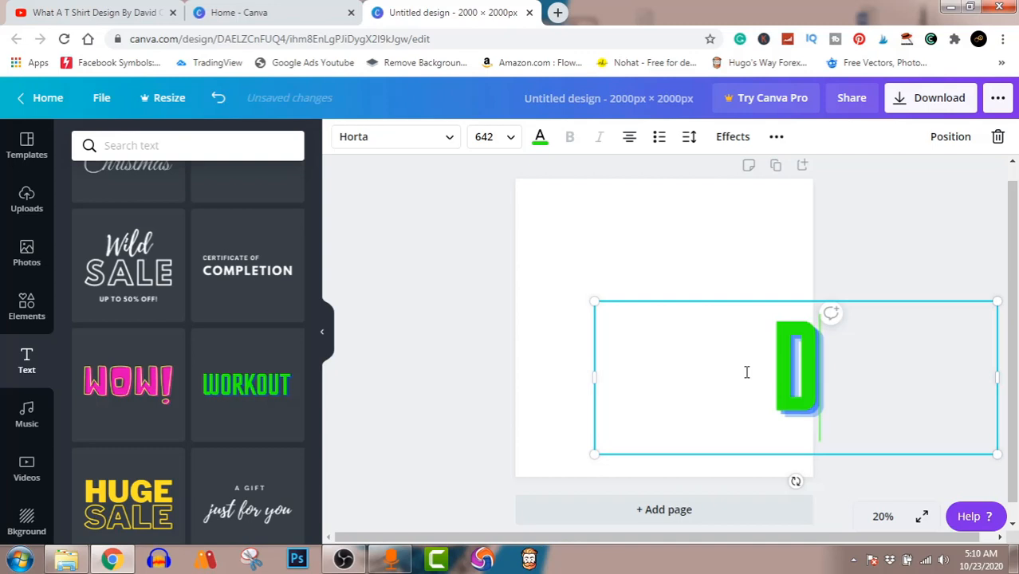
text( O)
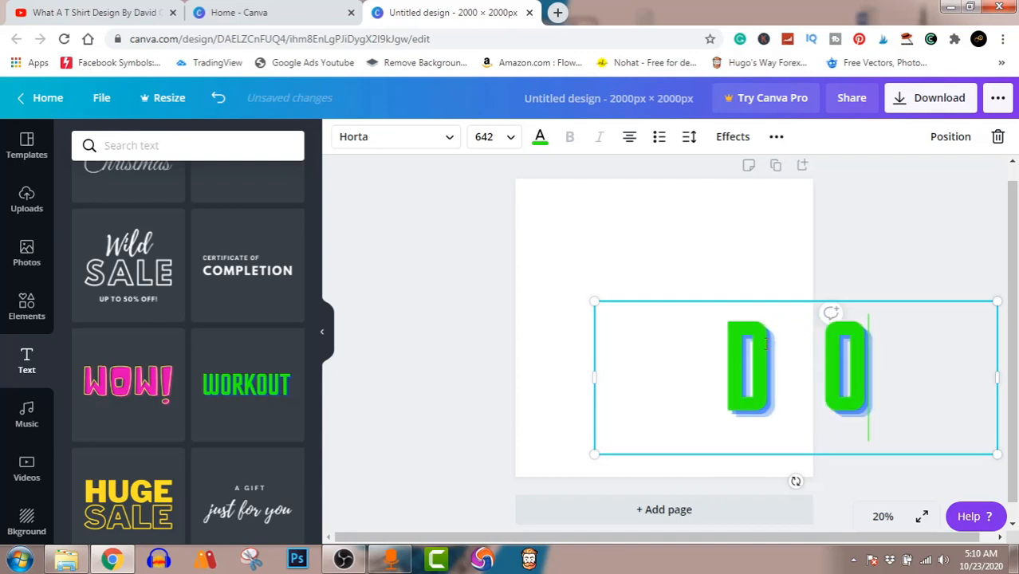
- Enlarge the "D O" text to a font size of about 964 and centre it on the page
drag(594, 302, 381, 254)
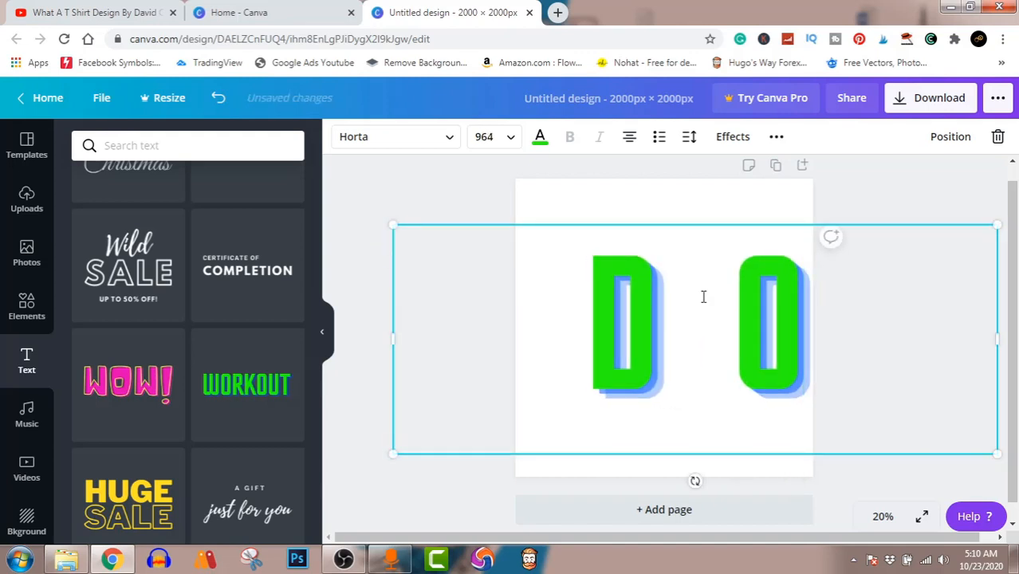
click(918, 227)
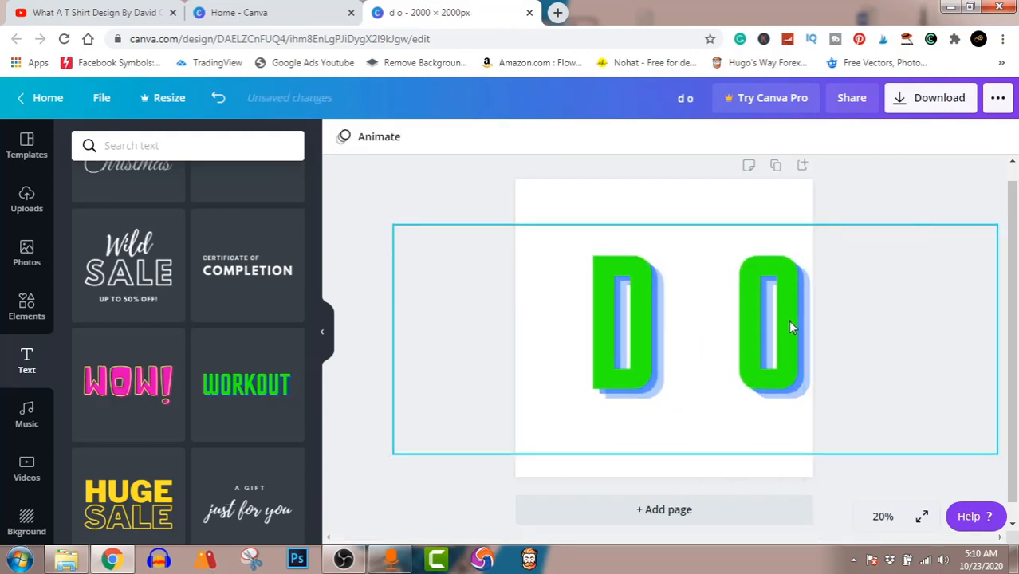
drag(788, 320, 757, 336)
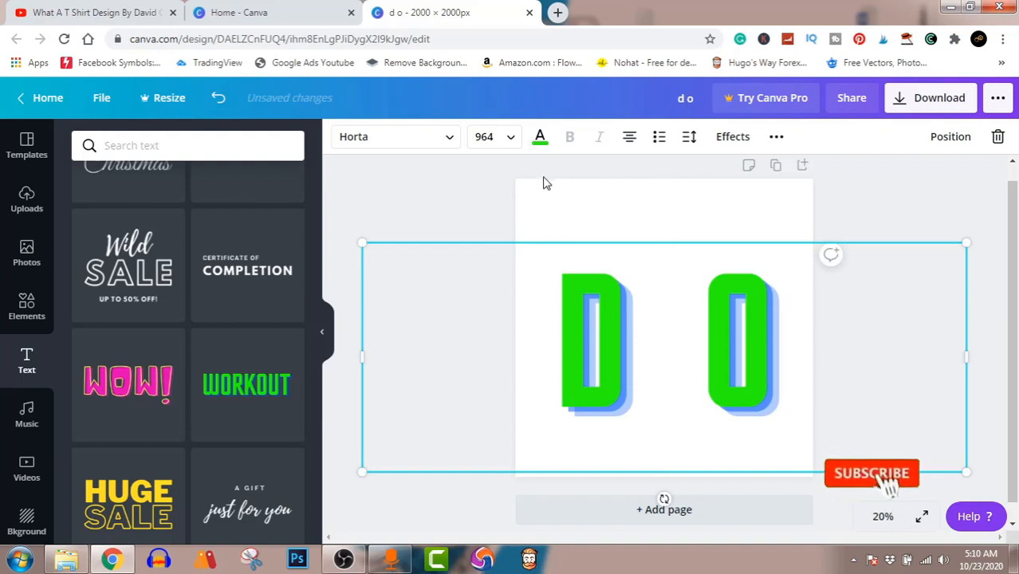
- Change the colour of the "D O" letters to the dark blue default colour
click(540, 137)
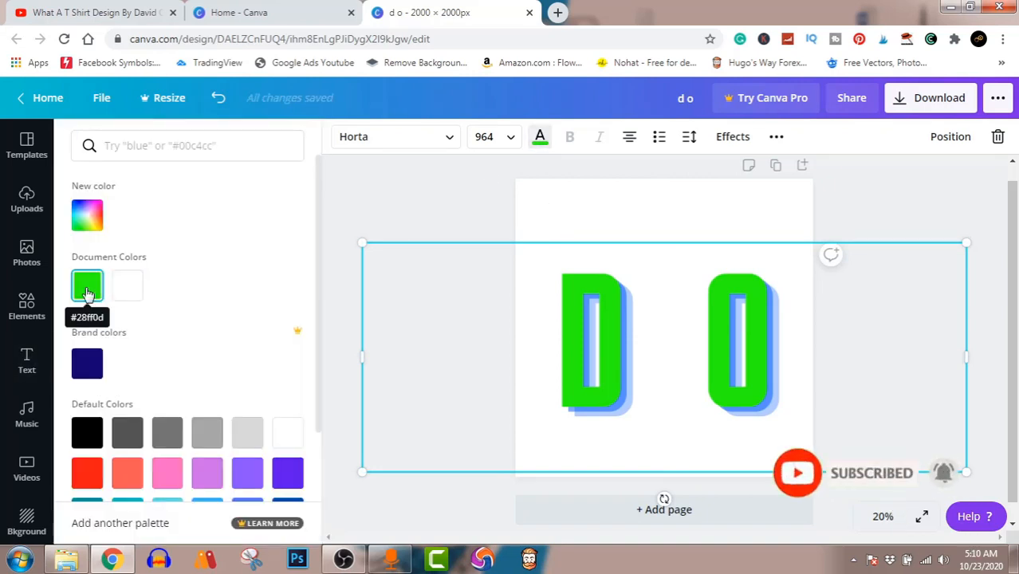
click(288, 506)
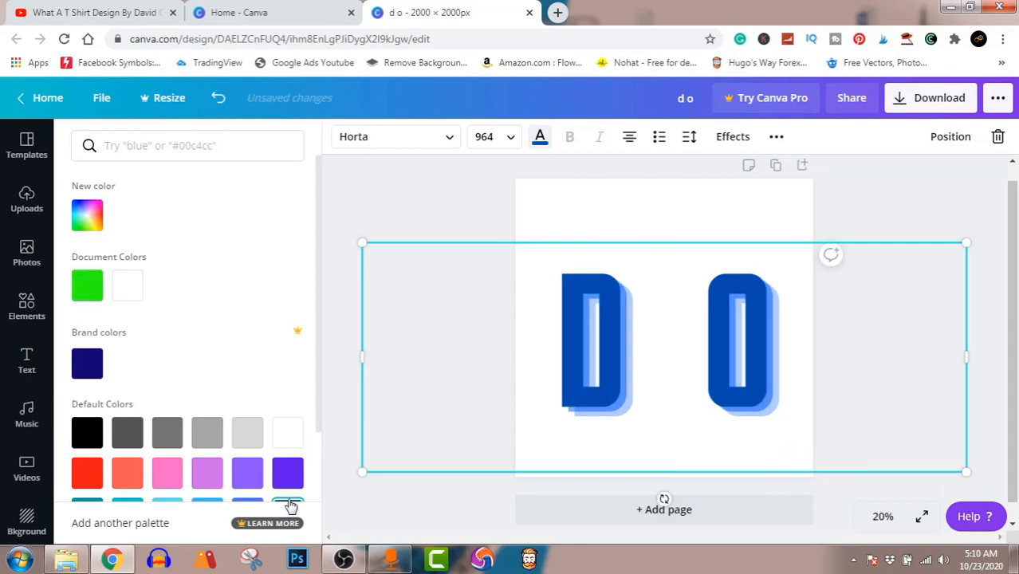
key(Escape)
click(409, 210)
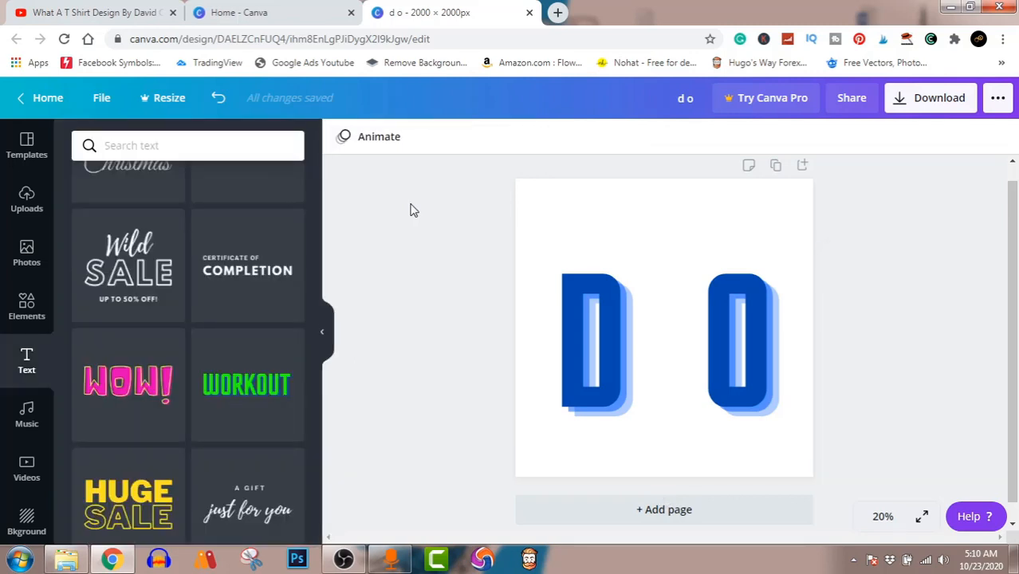
- Move the "D O" text up to the upper part of the page, keeping it horizontally centred
click(519, 458)
drag(682, 383, 677, 298)
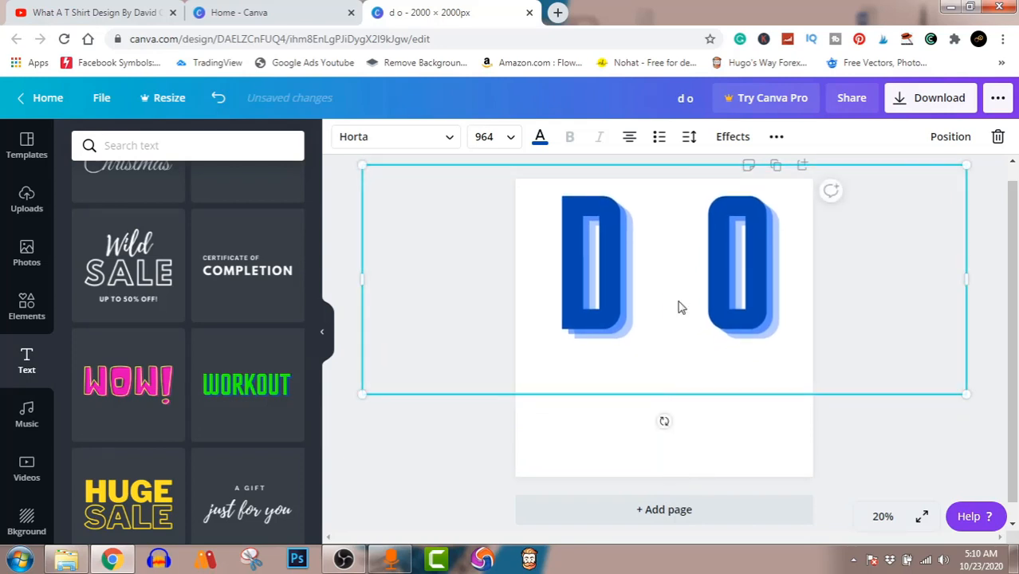
click(426, 481)
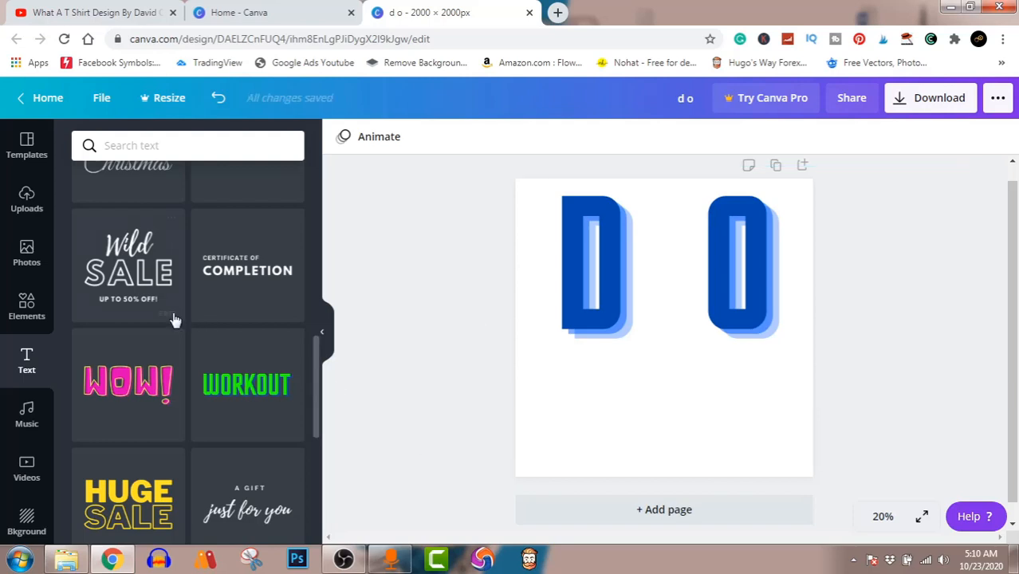
- Add the uploaded background-free portrait in the white T-shirt and place it centred below the letters
click(13, 210)
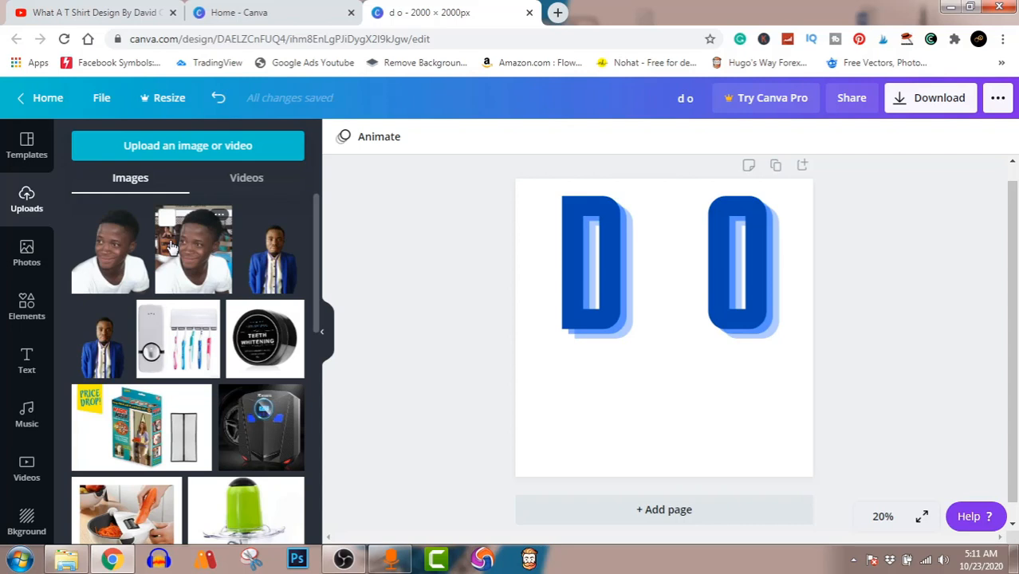
click(116, 273)
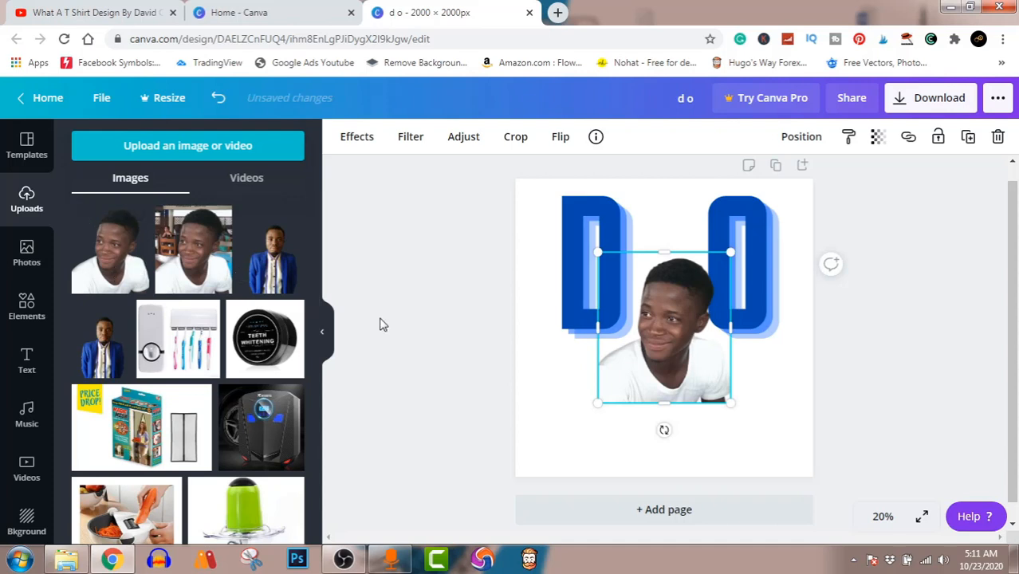
drag(674, 381, 668, 308)
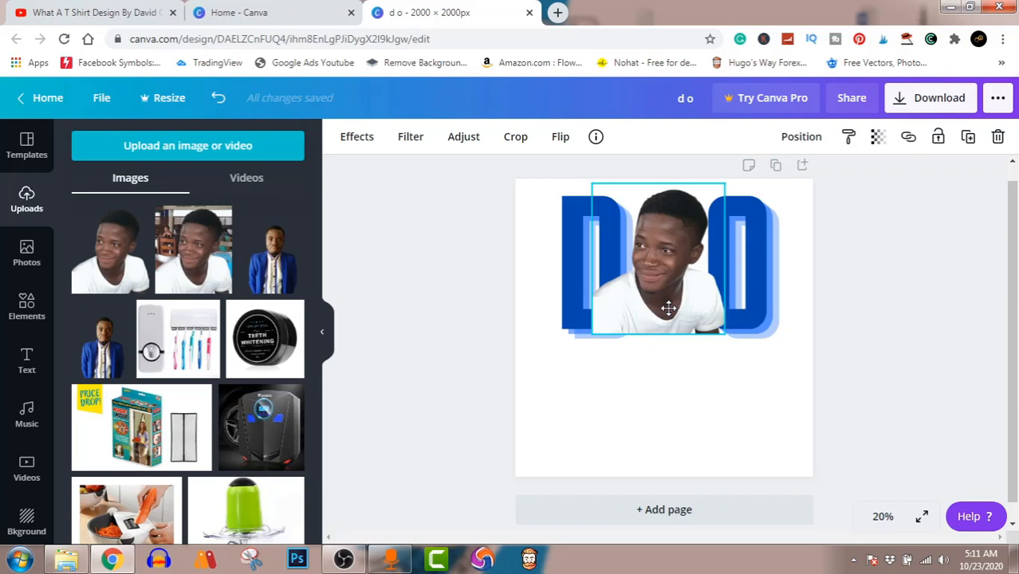
drag(668, 308, 676, 443)
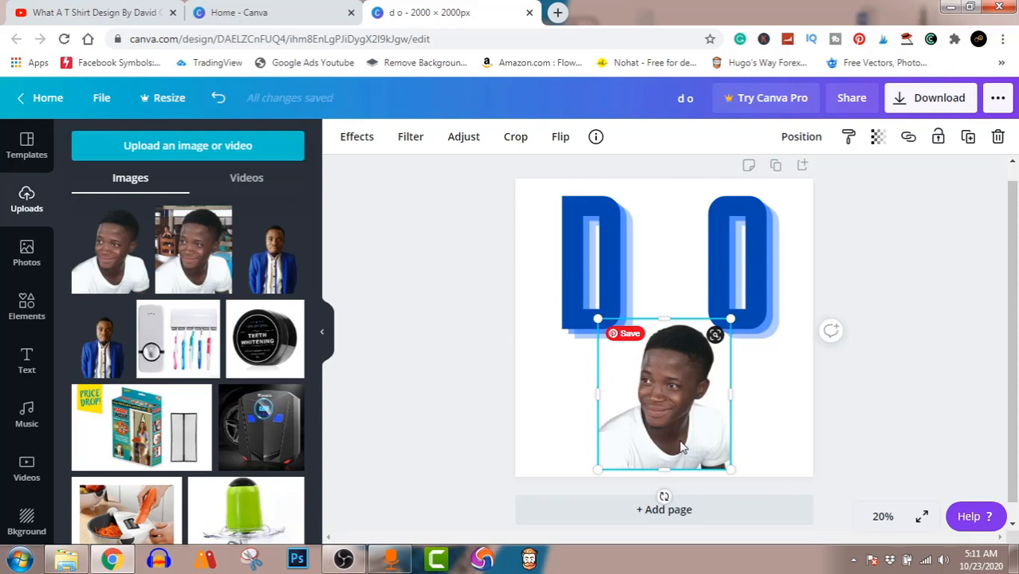
- Offset the duplicate portrait slightly to the right of the original and give it the Mustard duotone effect
mouse_move(680, 446)
mouse_down()
mouse_move(686, 437)
mouse_move(690, 447)
mouse_up()
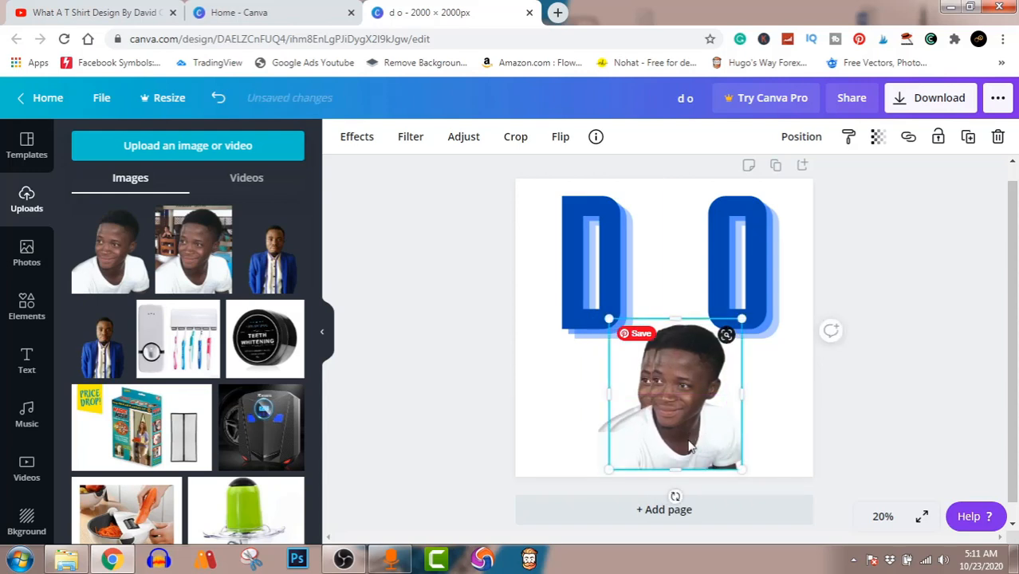
click(357, 137)
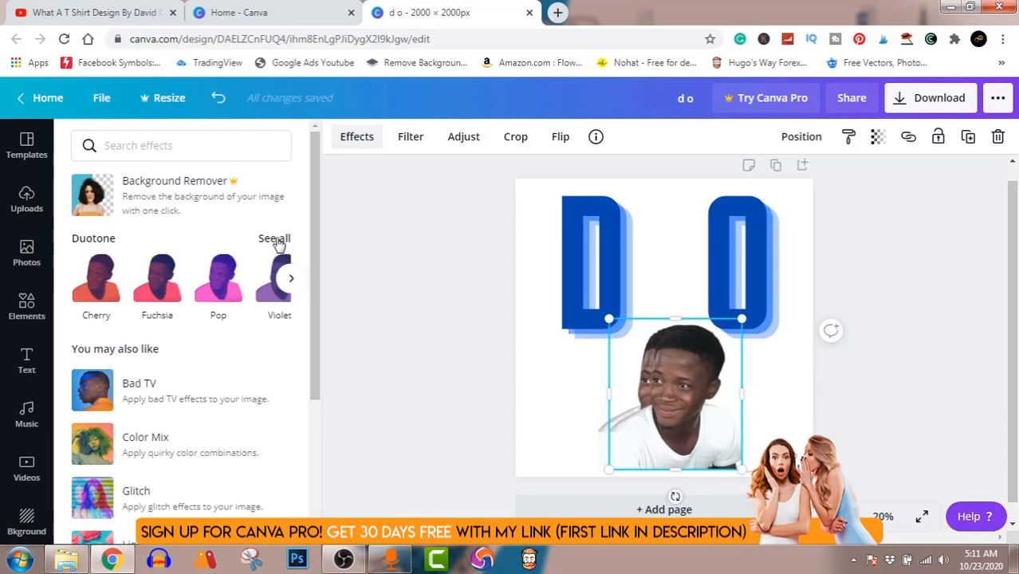
click(275, 239)
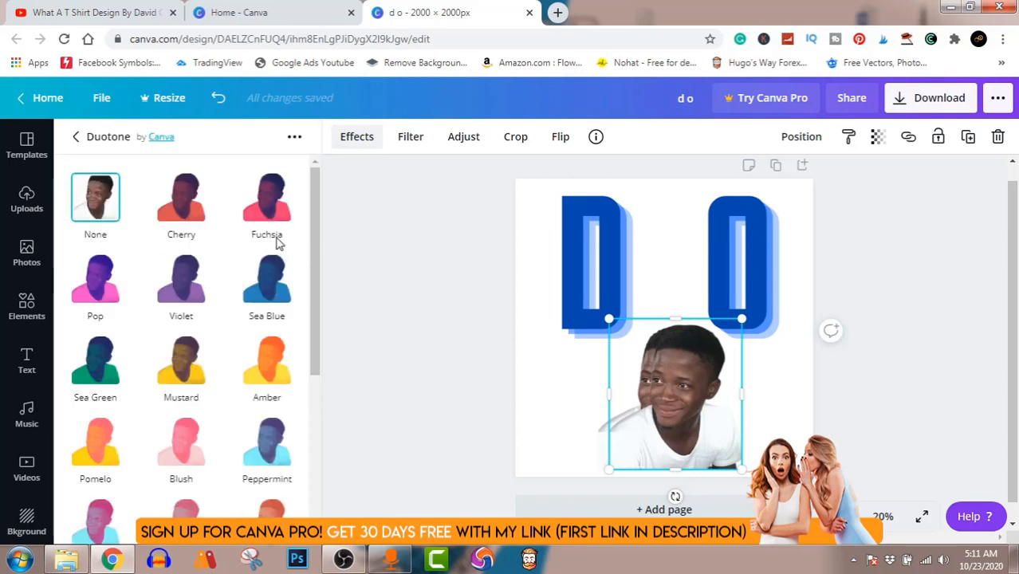
click(182, 381)
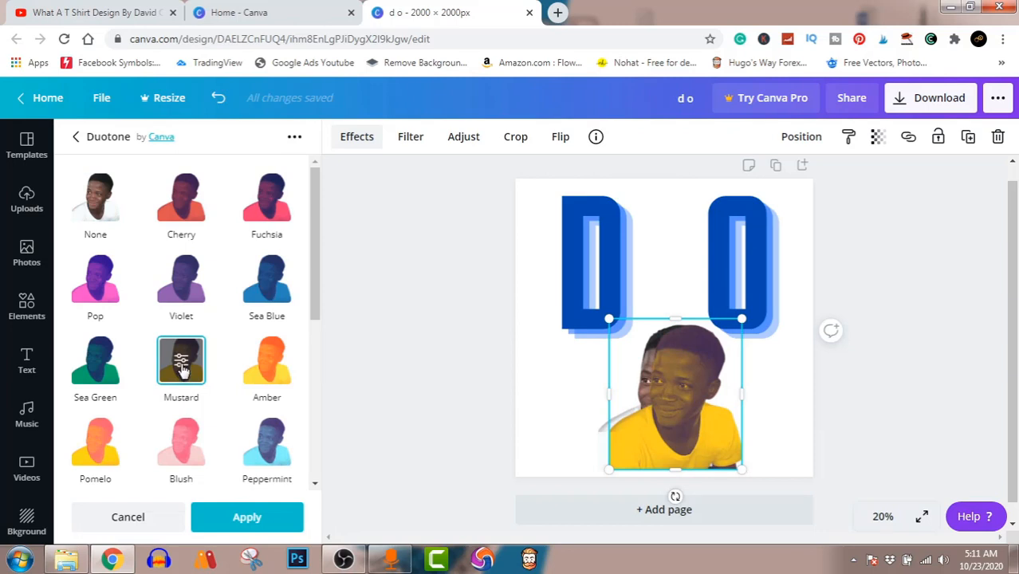
- Set the Mustard duotone's highlights to the deeper yellow #F6C305 and copy that colour code
click(178, 367)
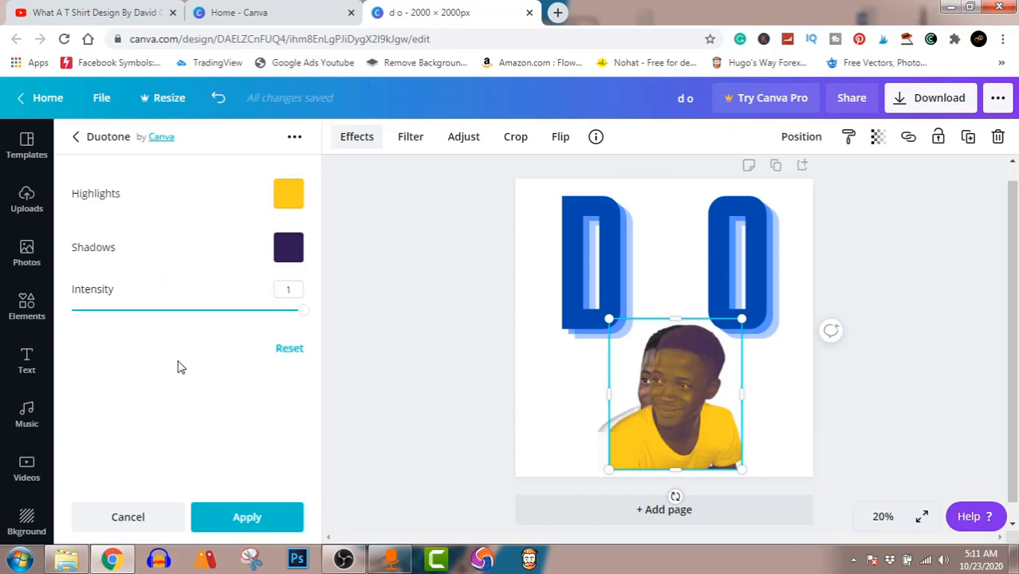
click(292, 201)
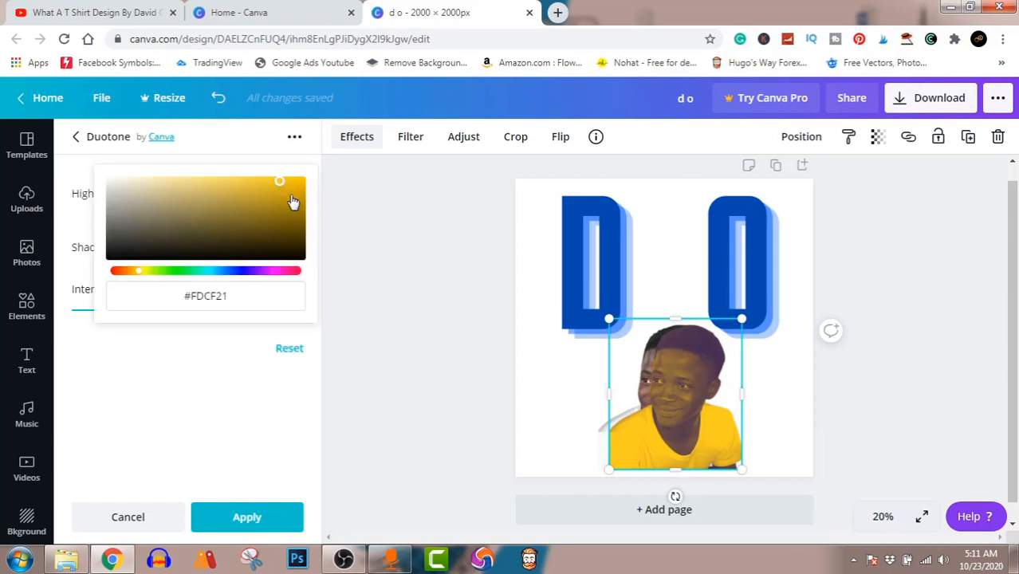
click(216, 296)
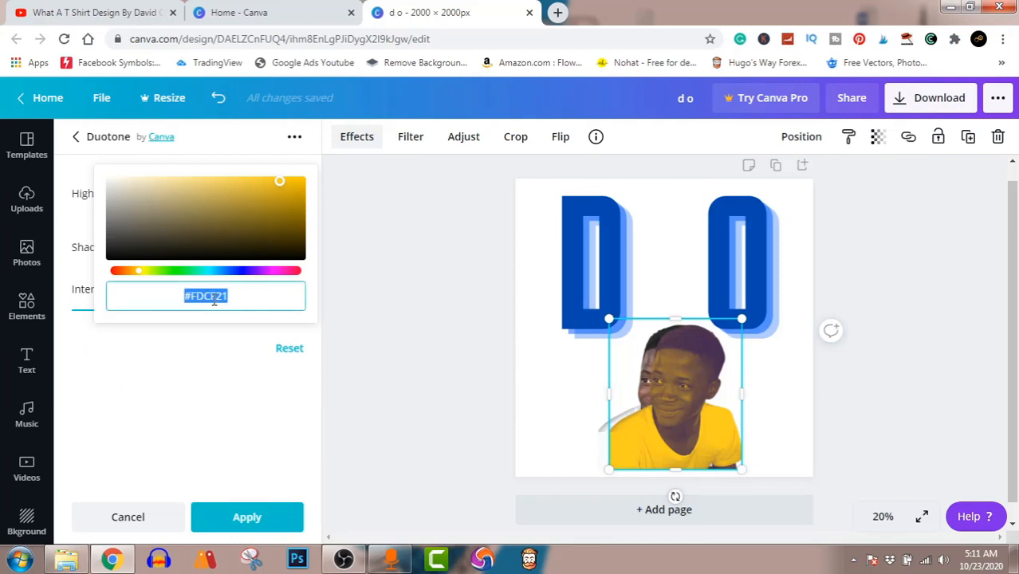
click(304, 185)
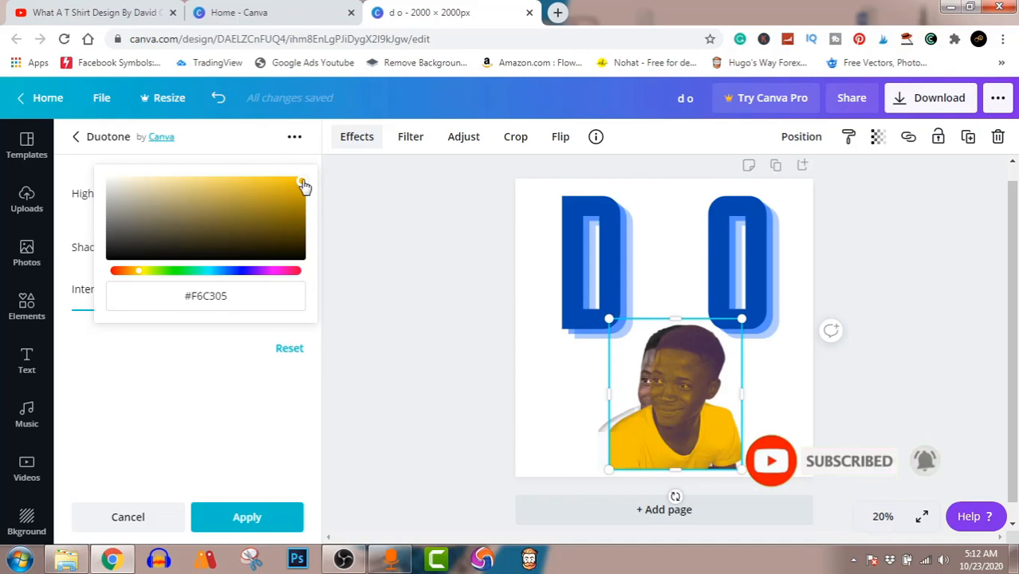
click(208, 301)
right_click(207, 301)
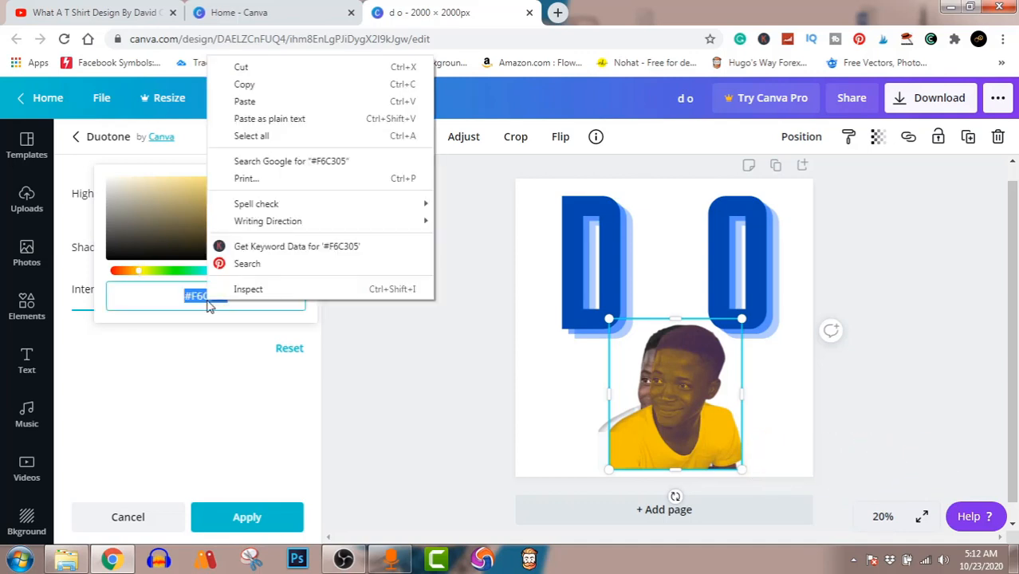
click(255, 91)
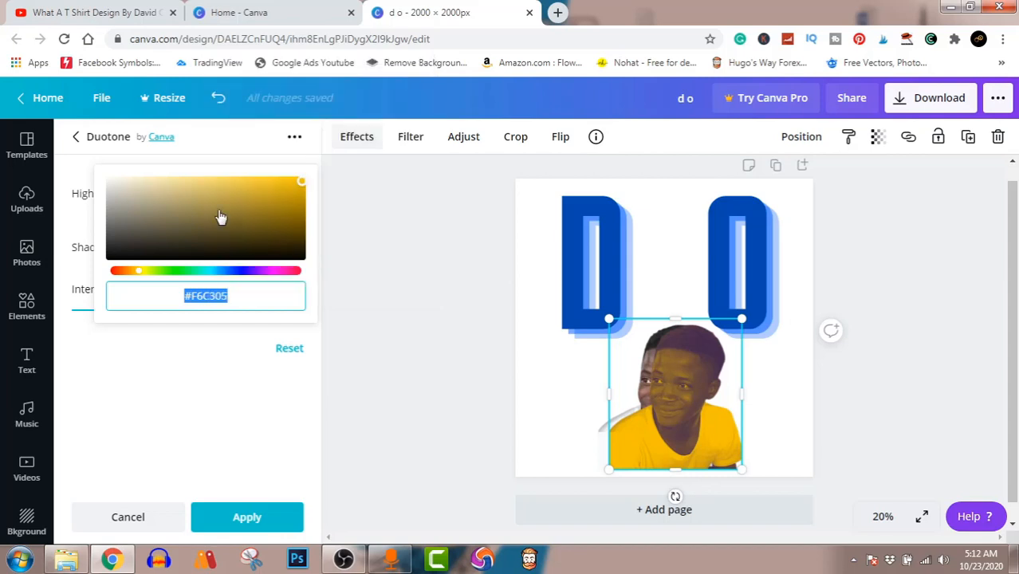
click(184, 372)
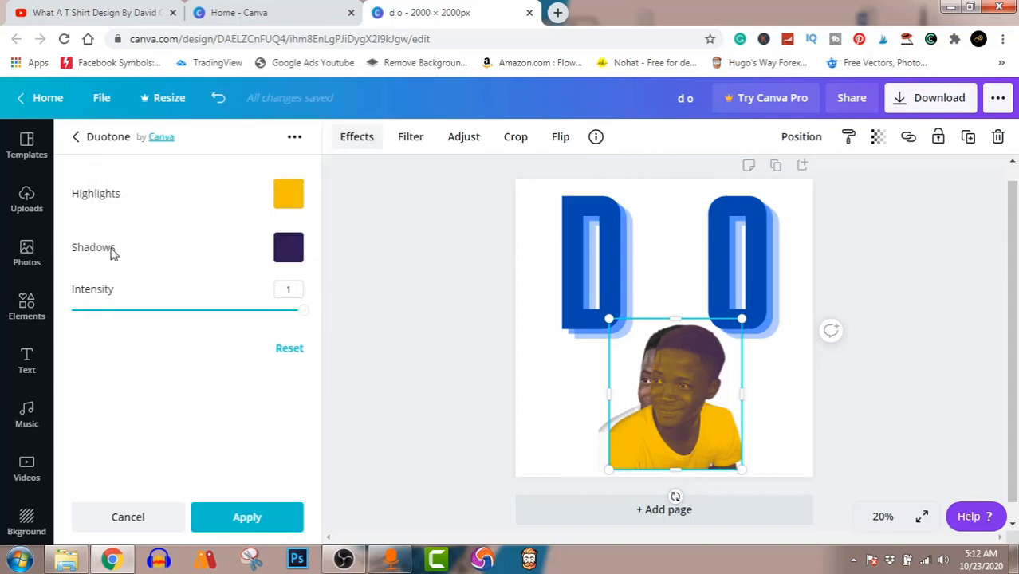
- Set the duotone's shadows to the copied #F6C305 and apply the effect to make a solid yellow silhouette
click(289, 250)
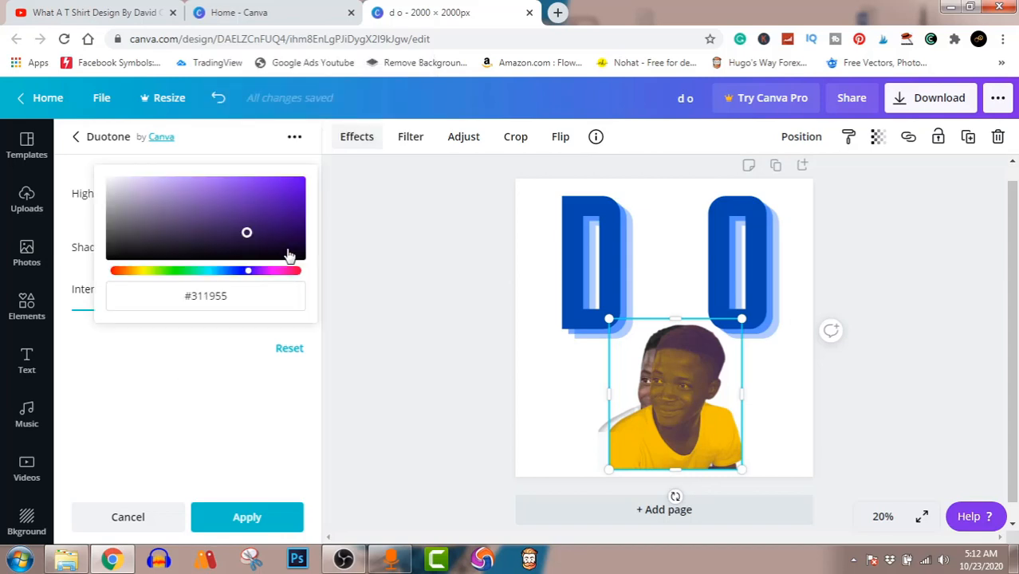
click(236, 298)
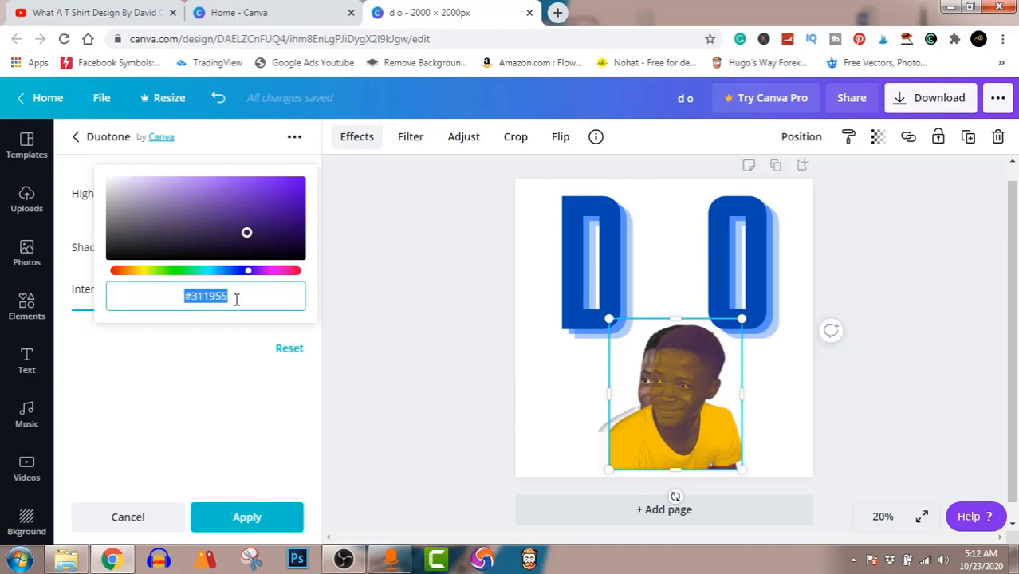
key(ctrl+v)
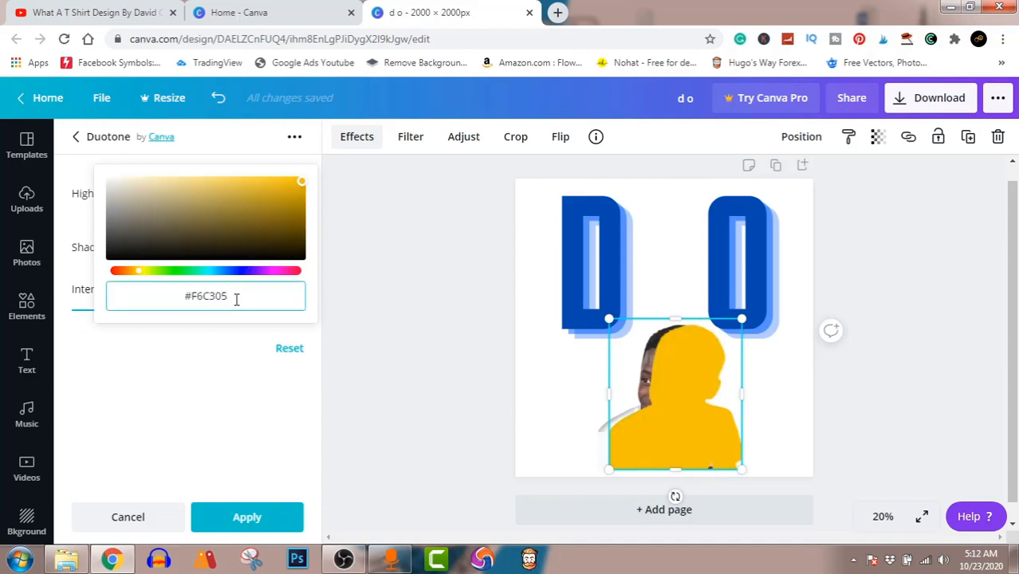
click(245, 519)
click(247, 520)
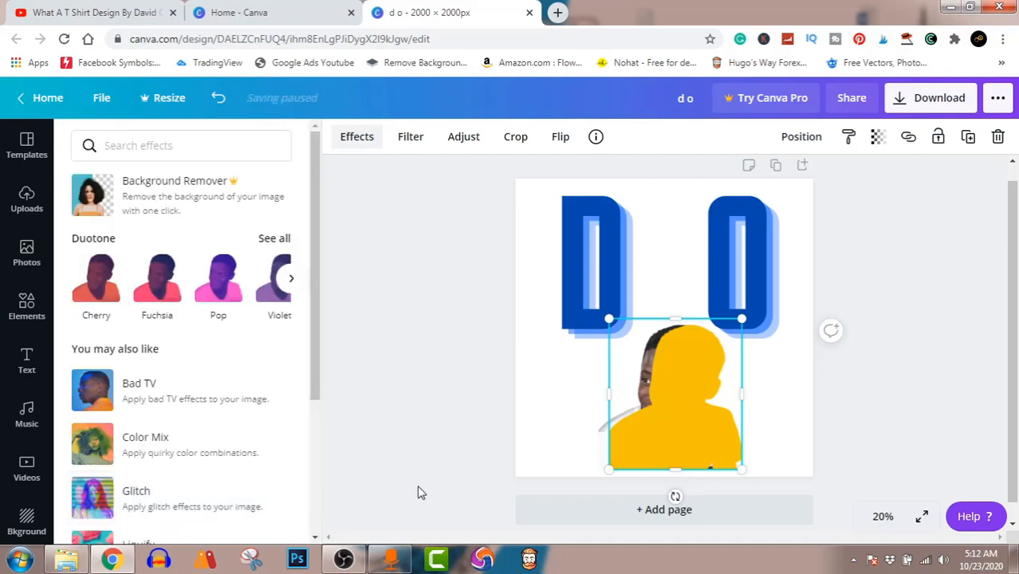
- Send the yellow silhouette to the back, behind the original portrait, and group the two images
right_click(691, 366)
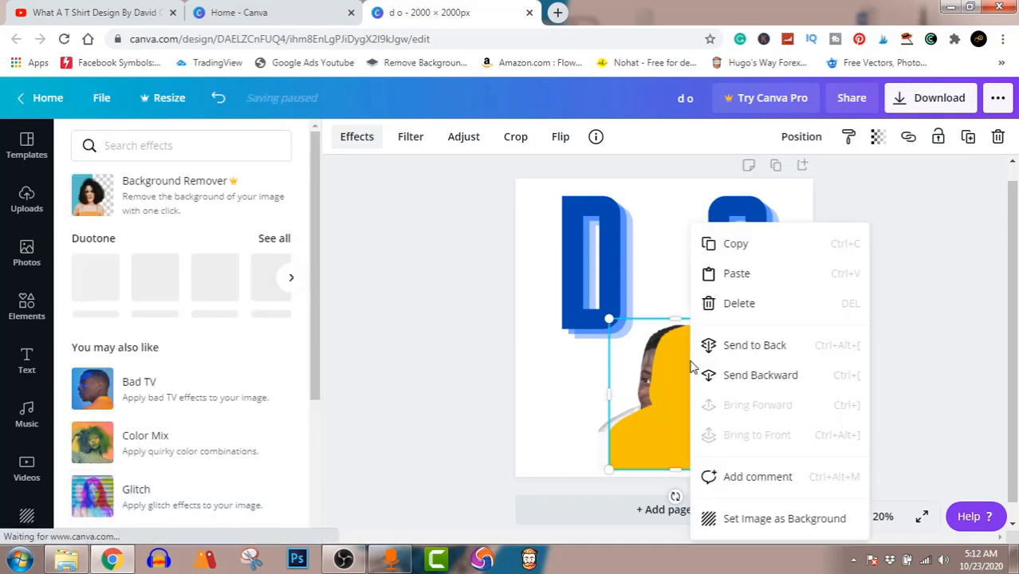
click(730, 348)
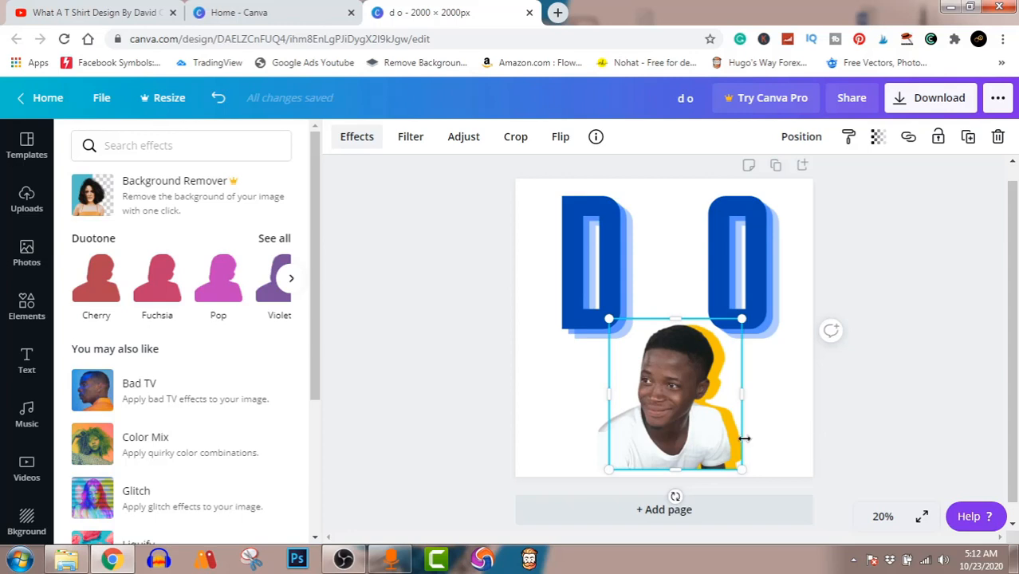
shift+click(682, 439)
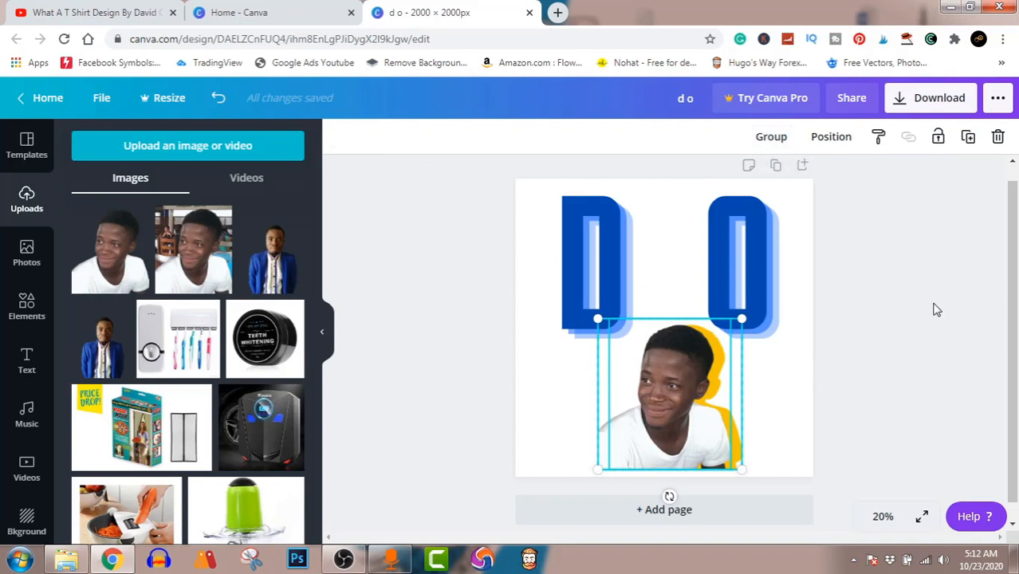
click(774, 139)
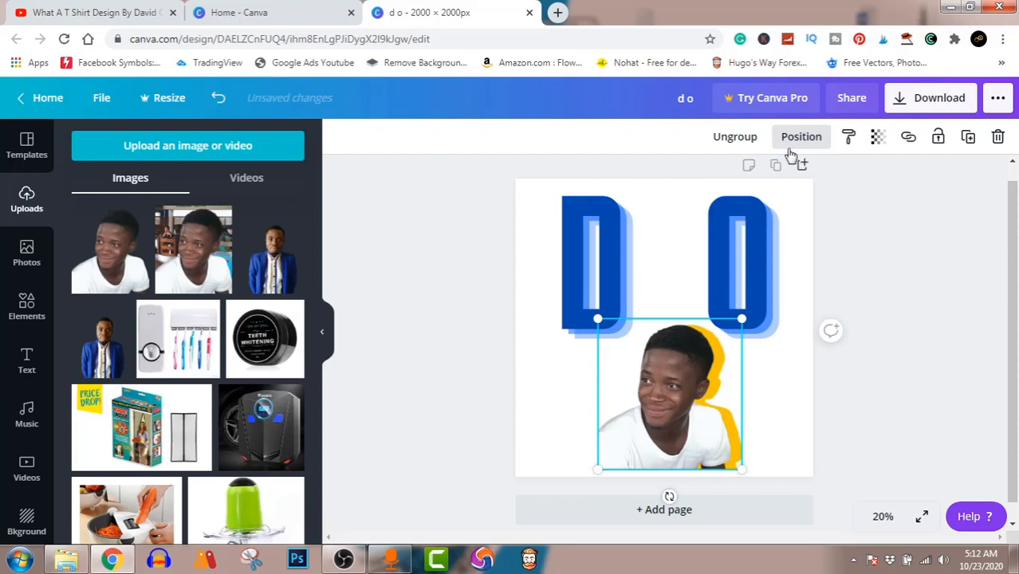
- Move the portrait group up between the "D" and "O" letters and send it to the back
drag(651, 413, 642, 289)
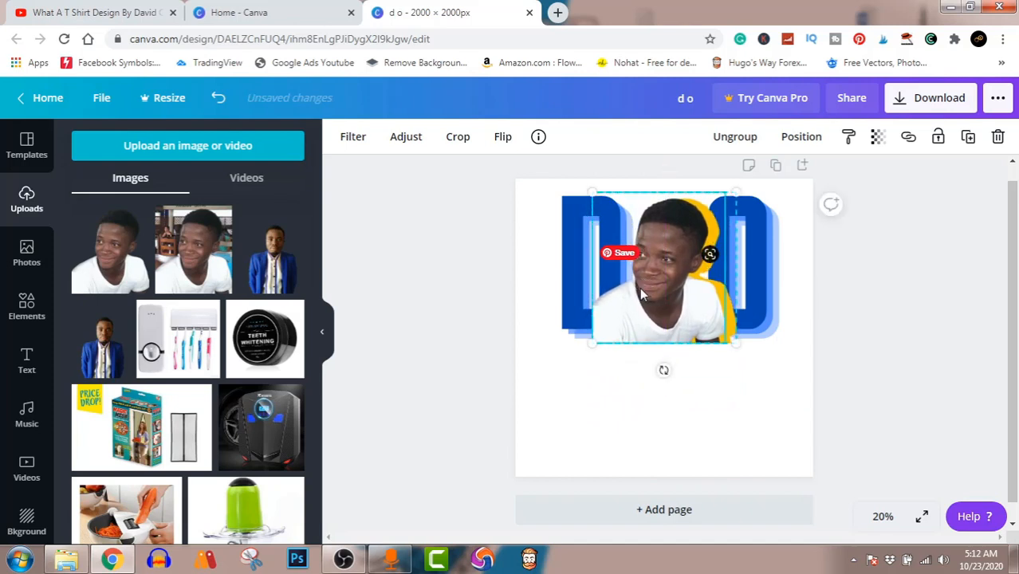
right_click(641, 294)
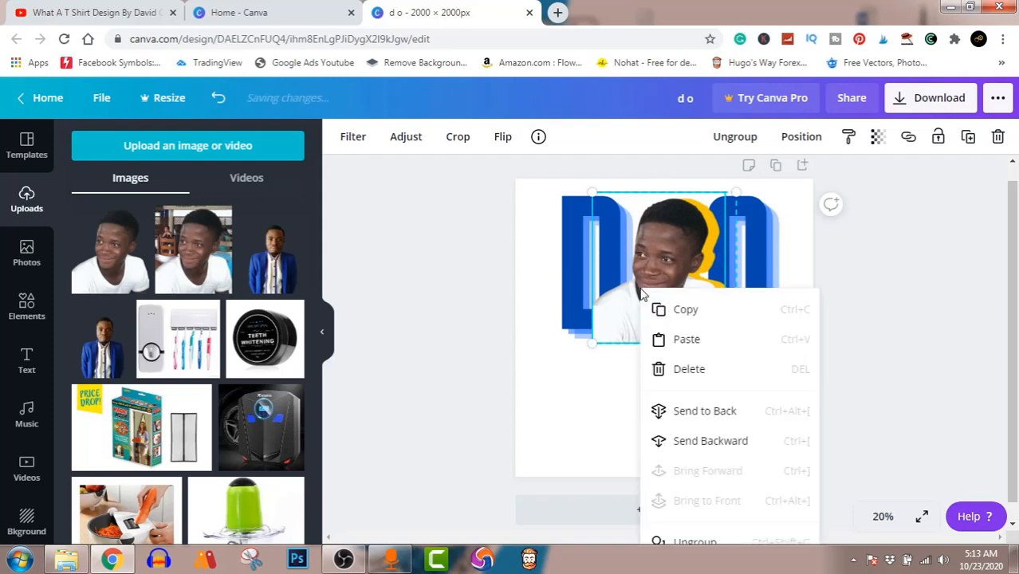
click(690, 414)
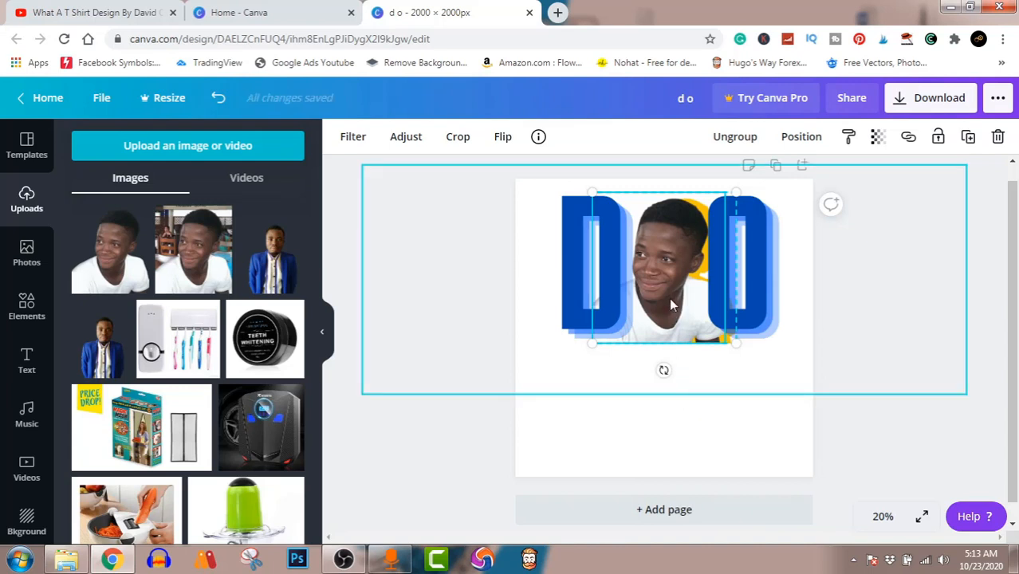
- Move the "D O" text down to about mid-page and fine-tune the portrait group's position between the two letters
drag(669, 297, 672, 342)
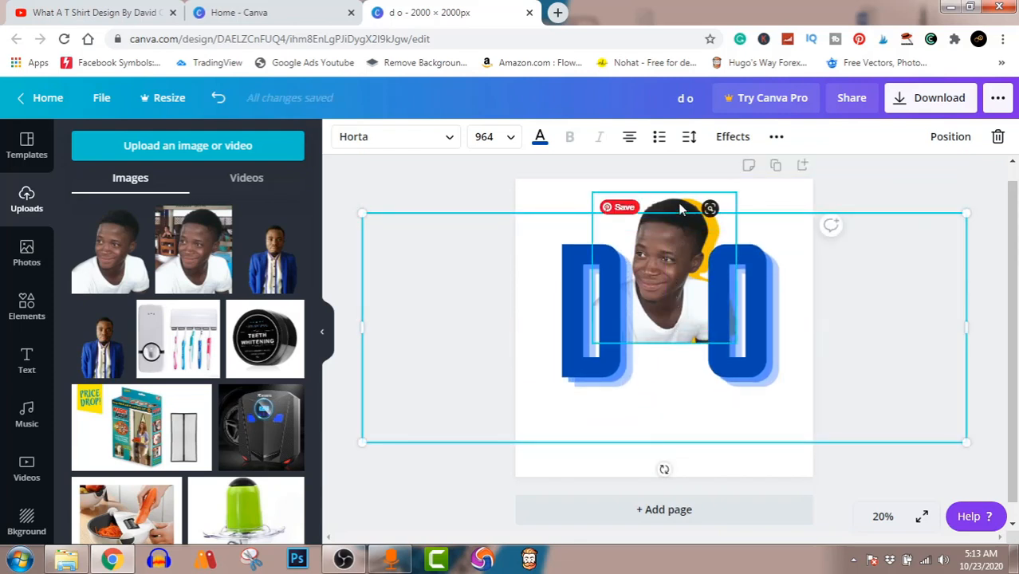
drag(678, 213, 680, 244)
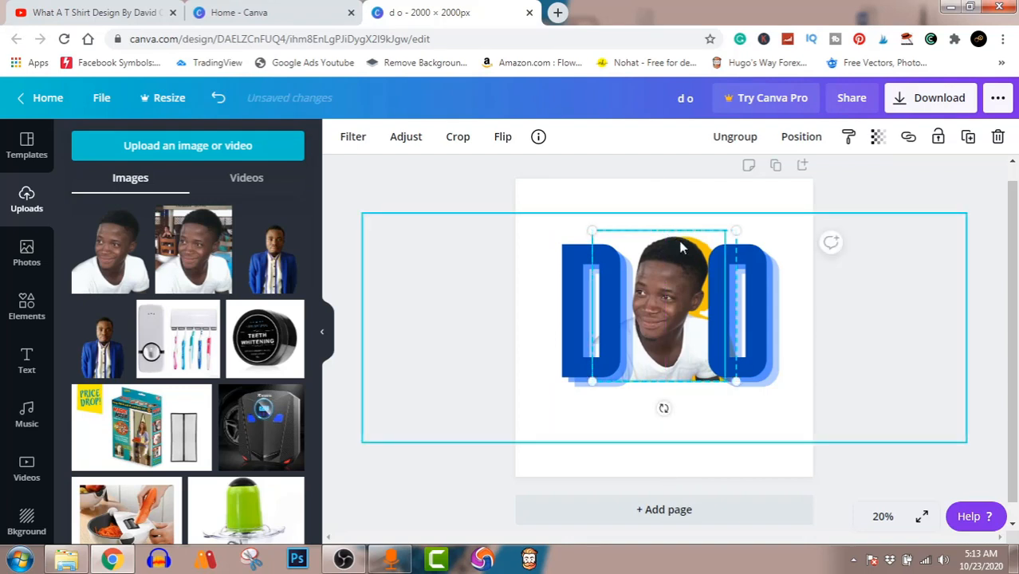
key(Down)
key(Down)
key(Down)
key(Down)
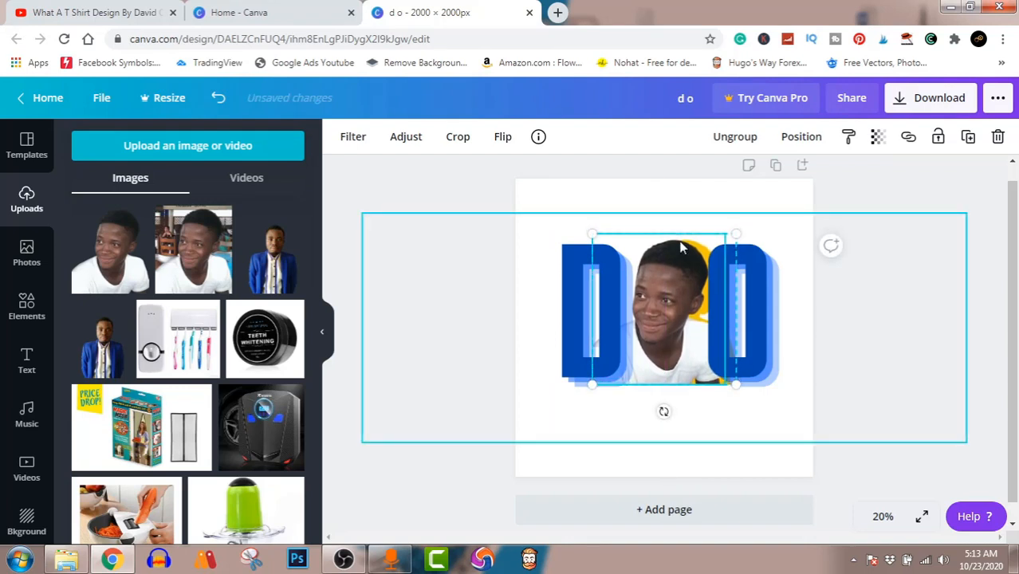
key(Up)
key(Up)
key(Up)
key(Up)
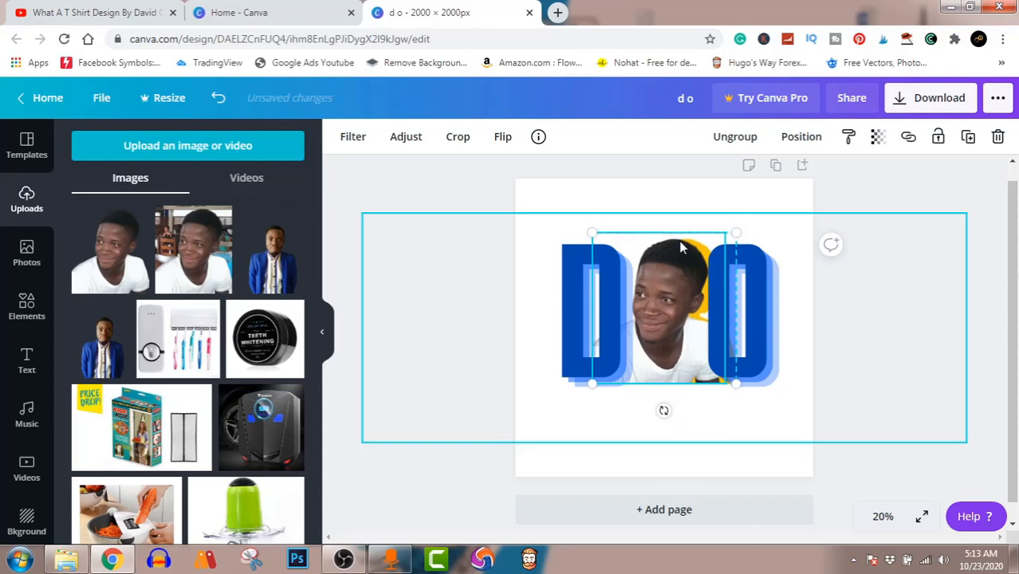
key(Left)
key(Left)
key(Left)
key(Left)
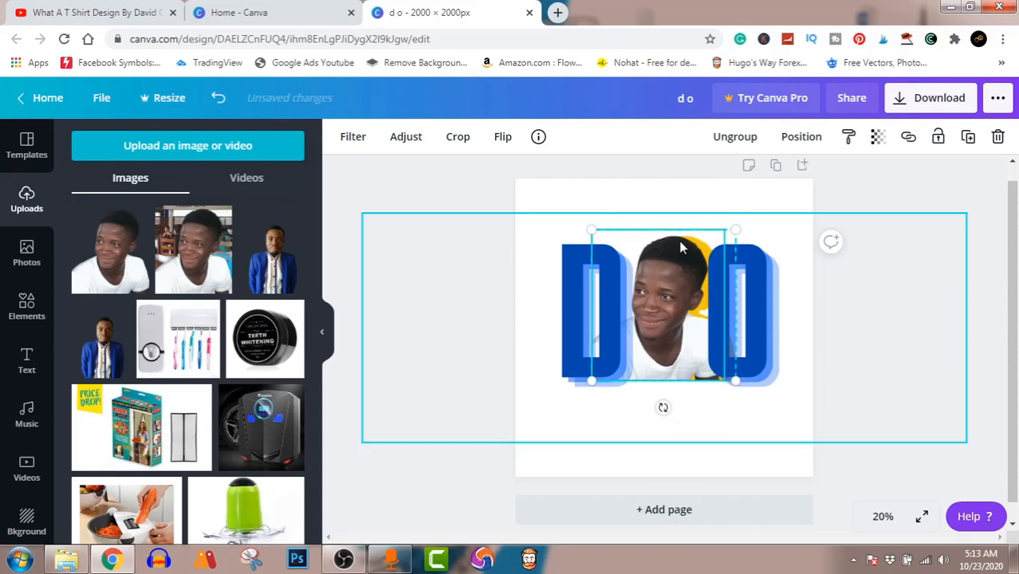
key(Left)
key(Left)
key(Right)
key(Right)
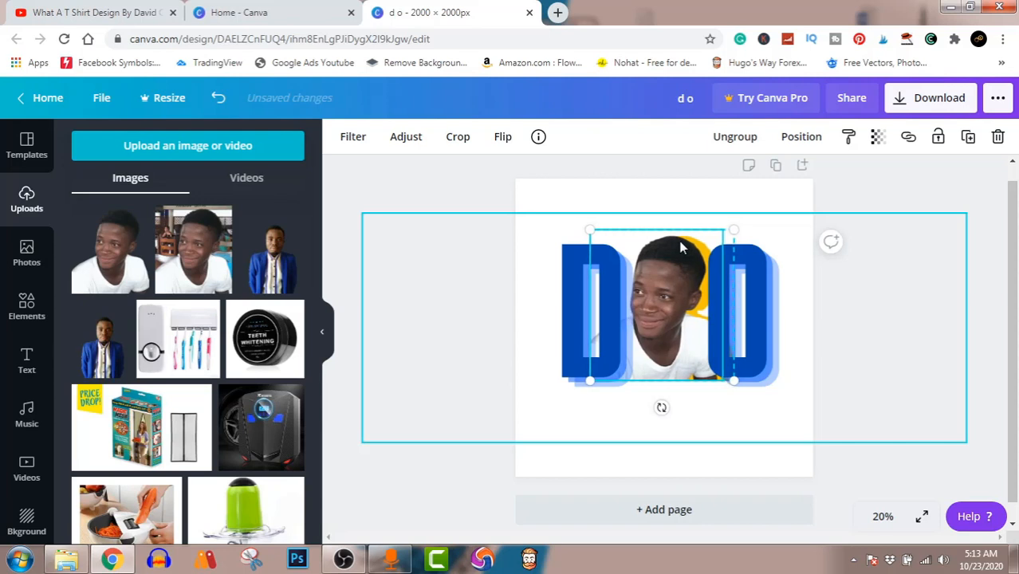
key(Left)
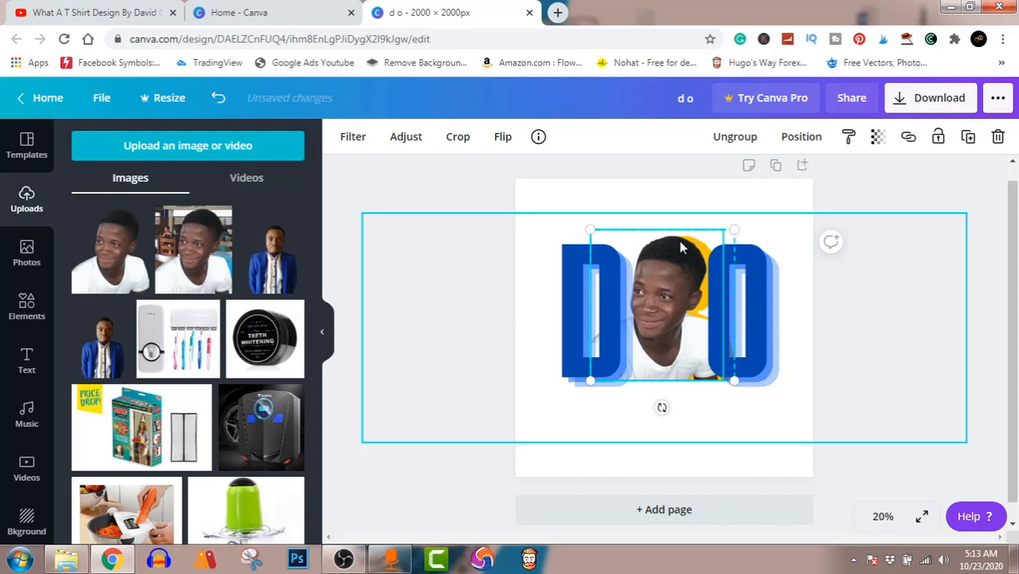
click(852, 230)
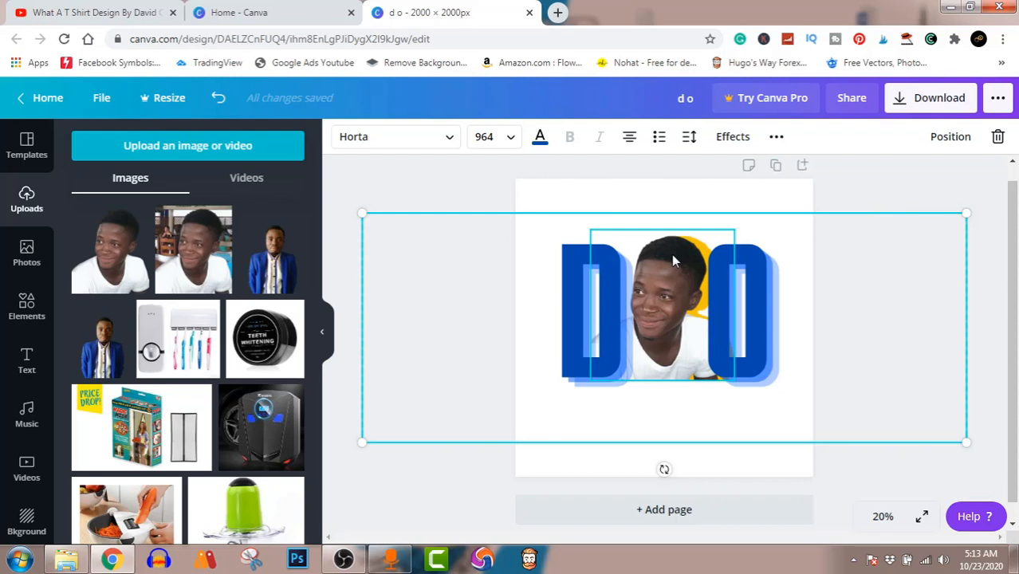
click(878, 200)
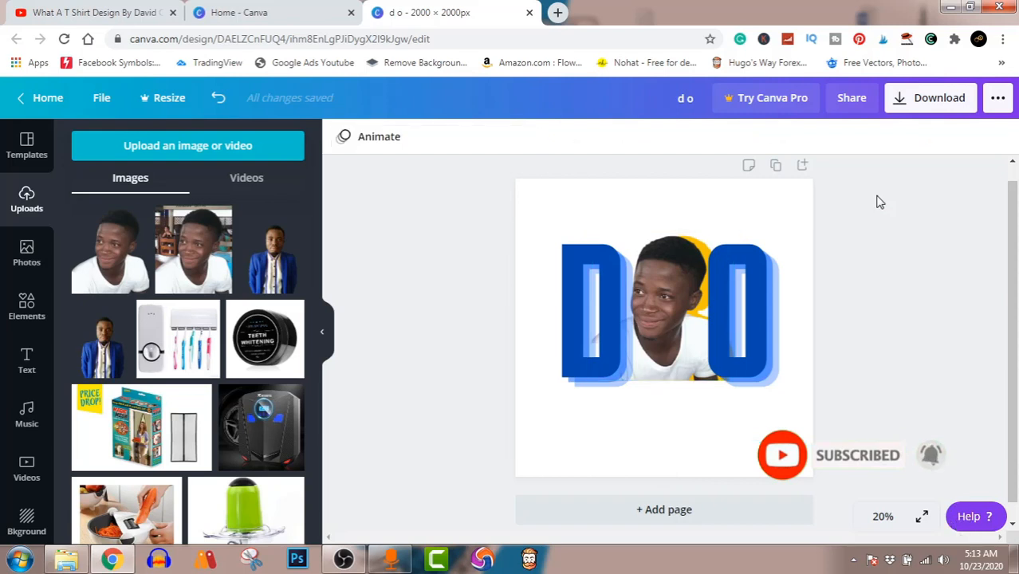
- Move the "D O" text further down so the head rises above the letters, and ungroup the portrait from its silhouette
click(649, 298)
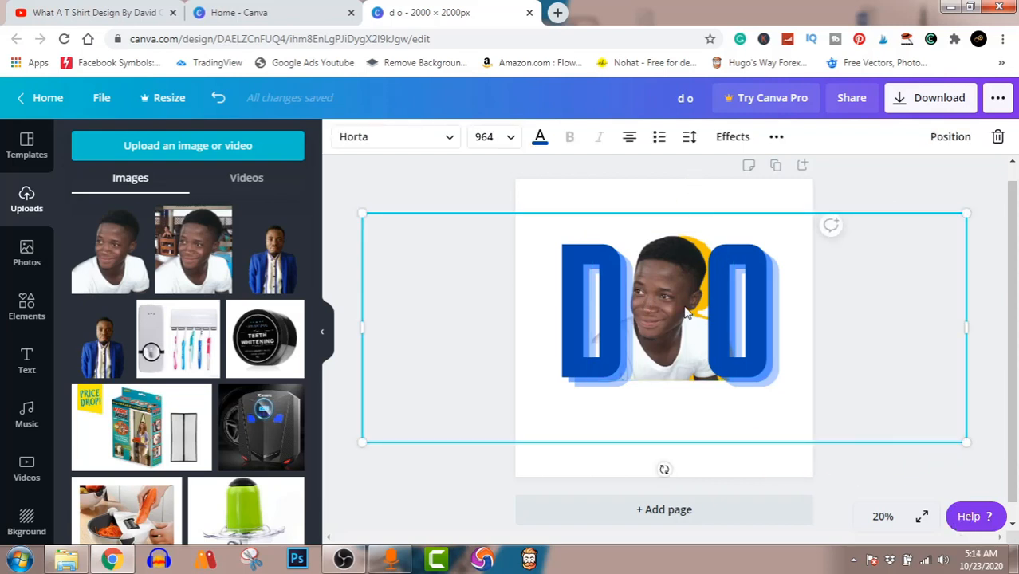
drag(685, 312, 685, 341)
click(681, 236)
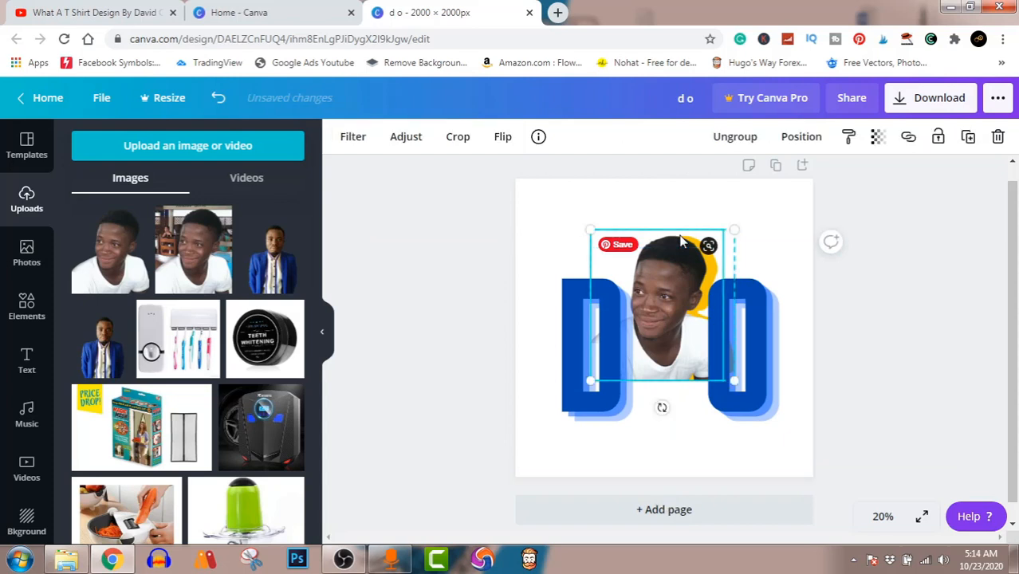
click(739, 142)
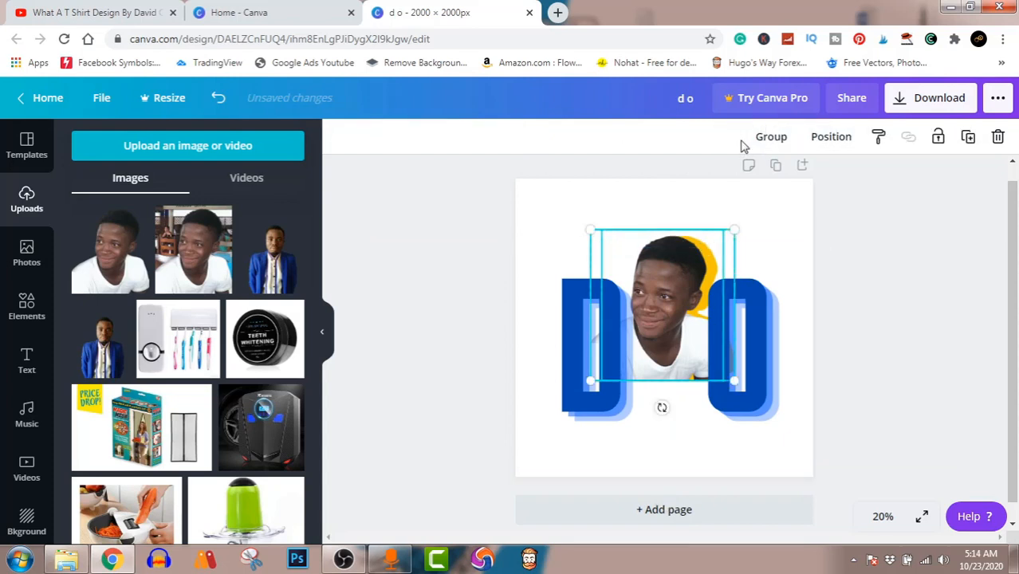
click(773, 336)
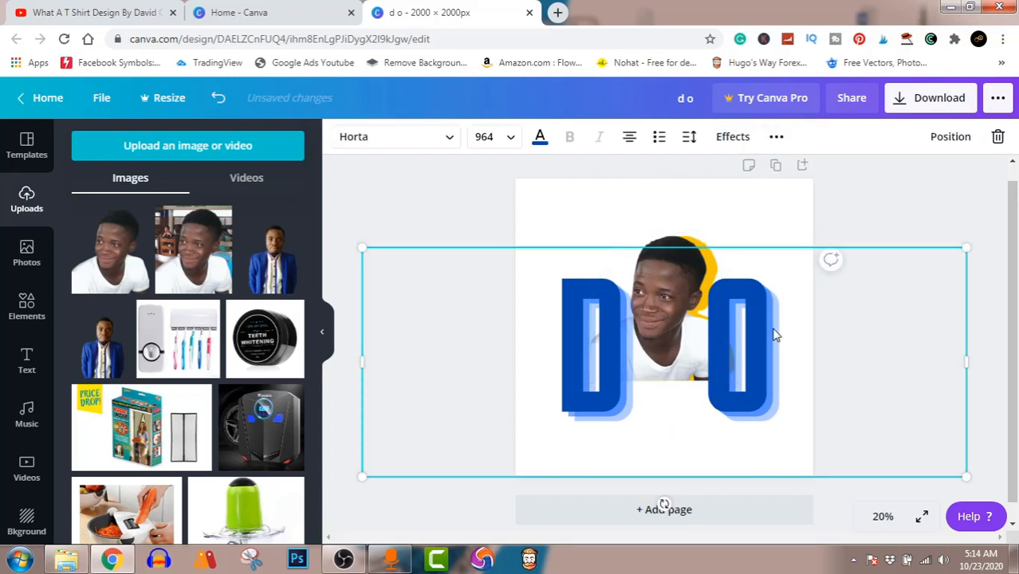
- Move the "D O" text up to the level of the portrait and fine-tune its horizontal position around the face
drag(773, 336, 770, 292)
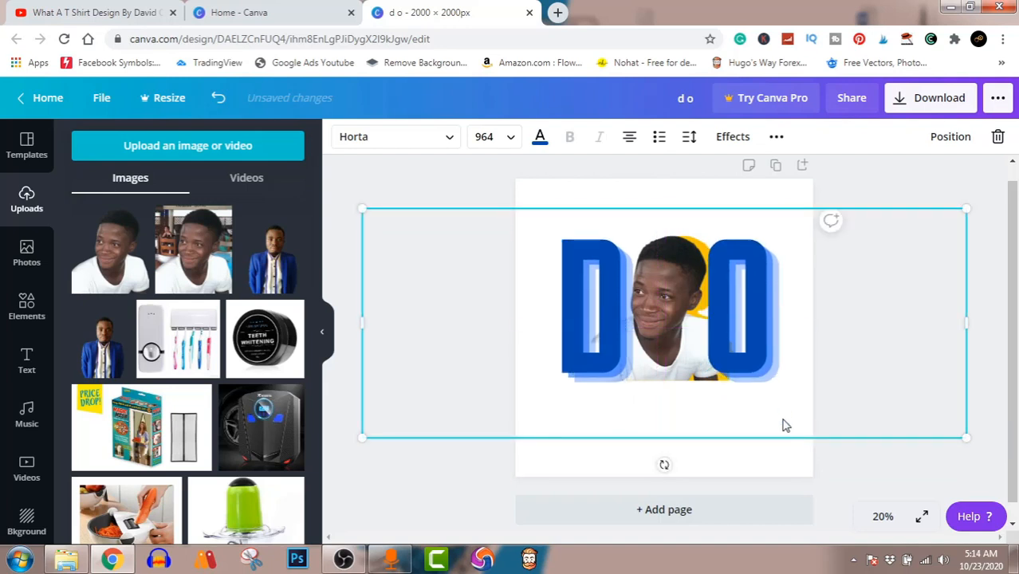
key(Left)
key(Left)
key(Left)
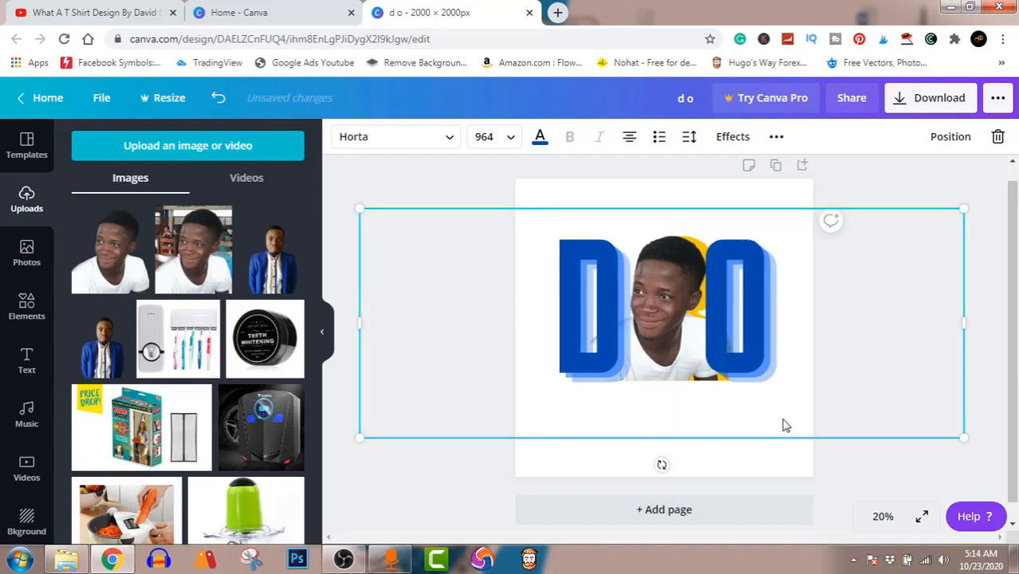
key(Left)
key(Right)
key(Right)
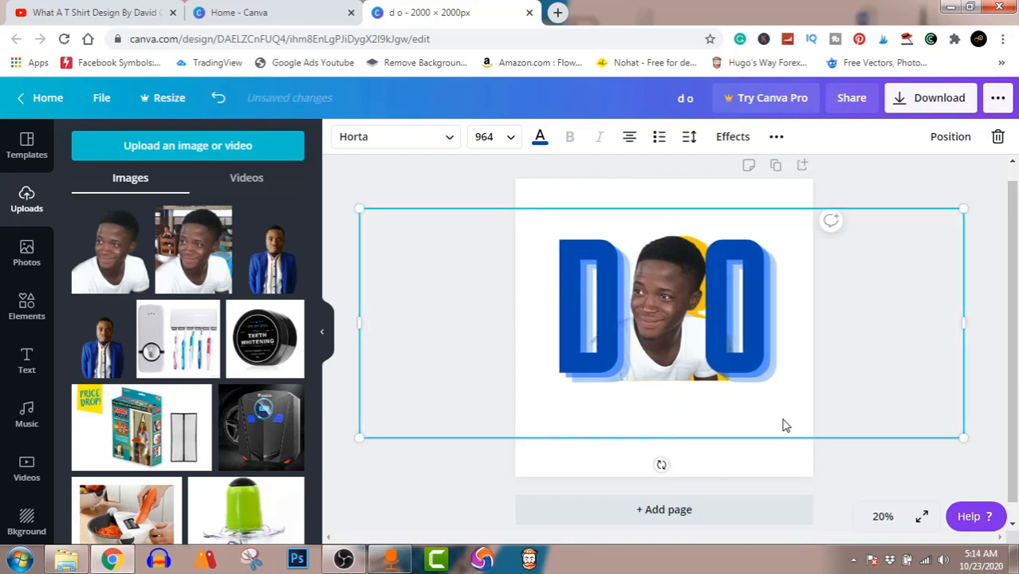
key(Right)
key(Right)
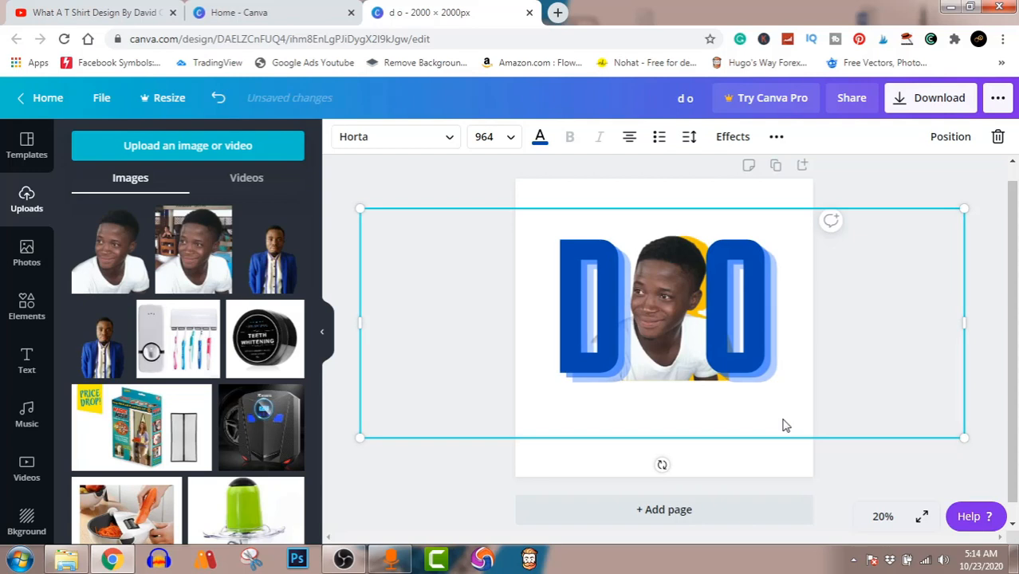
- Nudge the "D O" text slightly down so the top of the head rises just above the letters
key(Down)
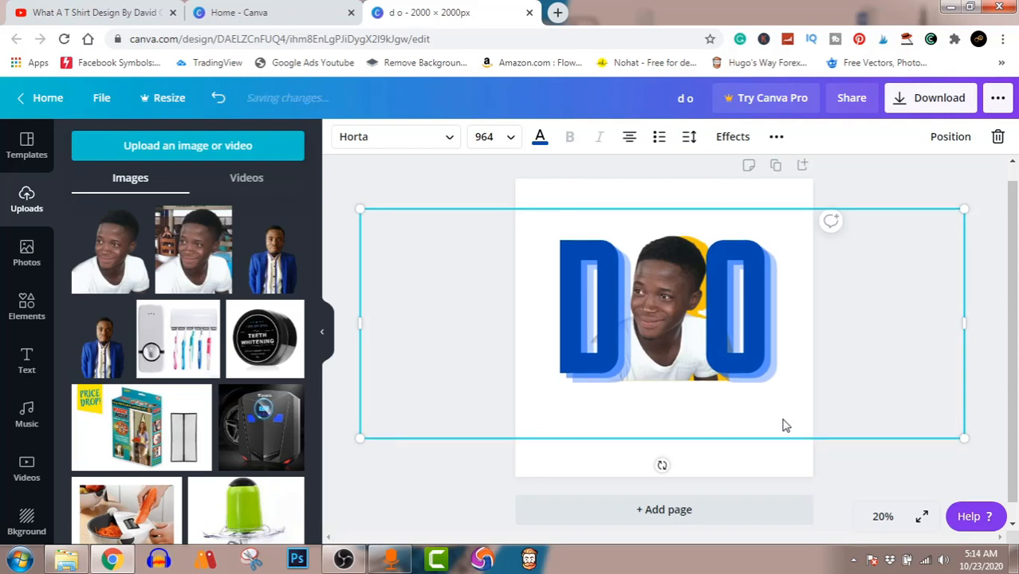
key(Down)
key(Down)
key(Down)
key(Down)
key(Down)
key(Down)
key(Down)
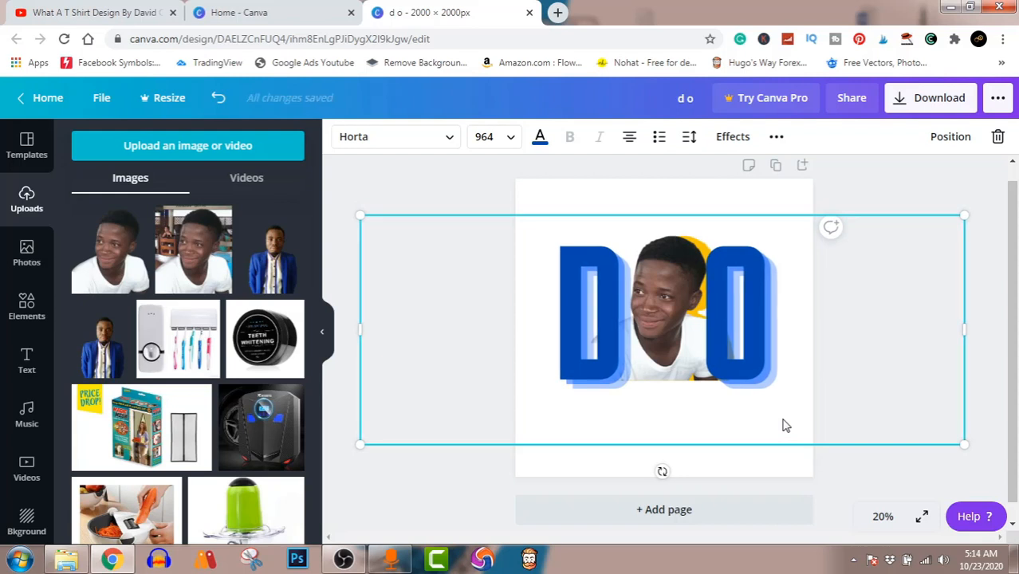
key(Up)
key(Up)
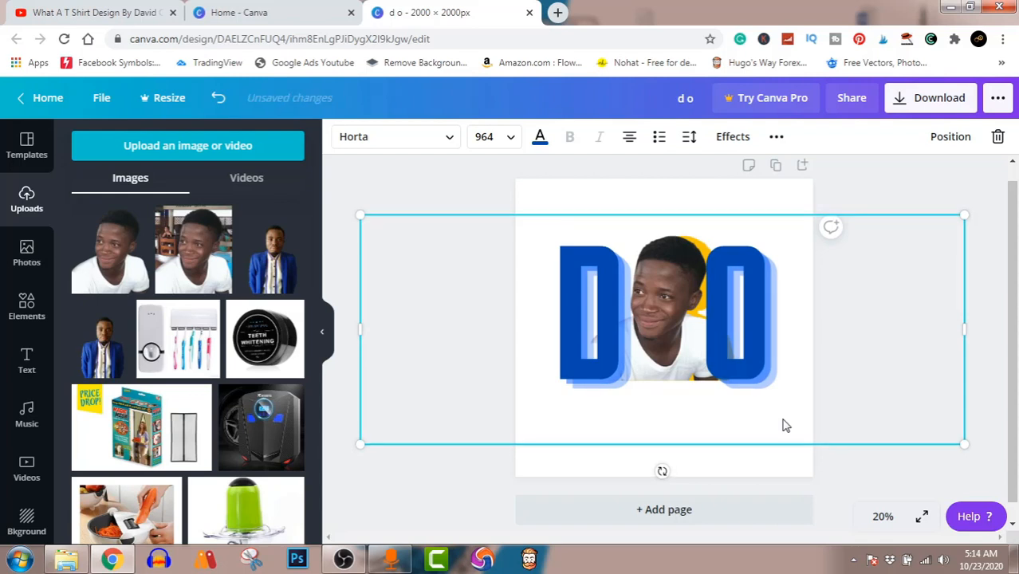
key(Up)
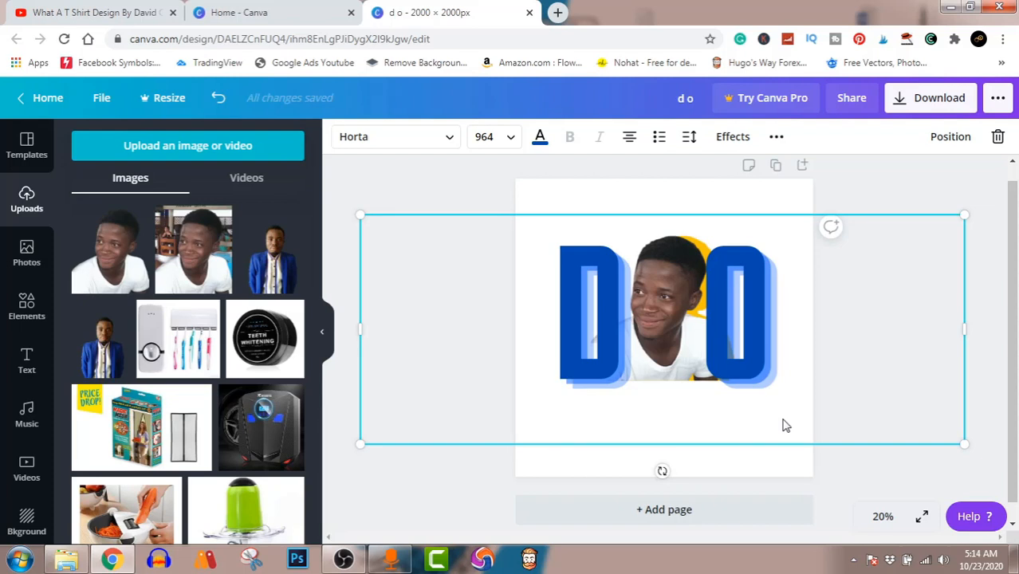
- Group the "D O" text, the portrait and the yellow silhouette into one object
key(ctrl+a)
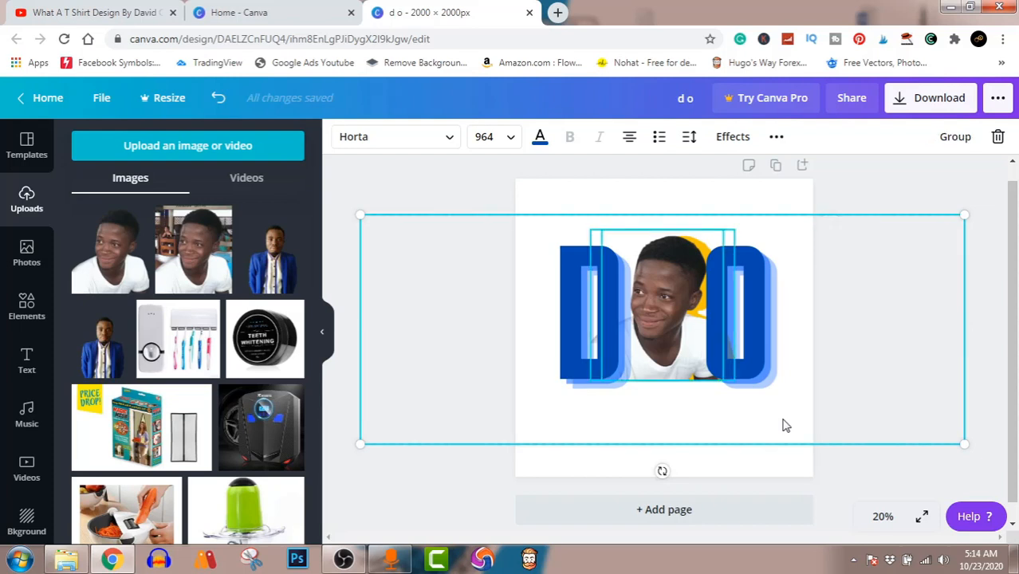
click(952, 137)
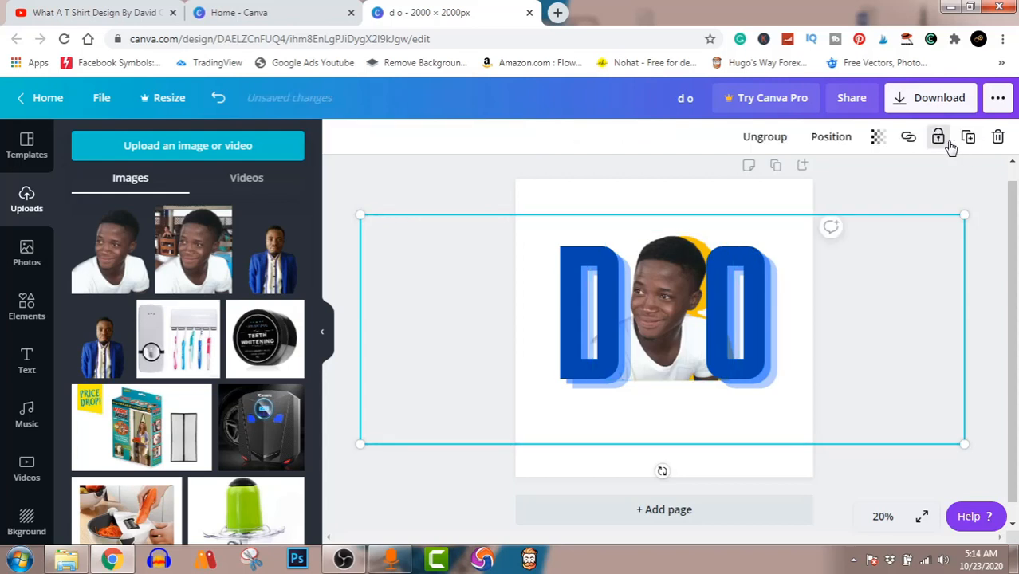
click(922, 187)
- Enlarge the grouped artwork until the lettering reaches a font size of about 1025, and position it near the middle of the page
mouse_move(661, 349)
mouse_down()
mouse_move(674, 341)
mouse_move(633, 371)
mouse_move(662, 355)
mouse_move(675, 368)
mouse_move(657, 355)
mouse_move(657, 371)
mouse_move(658, 351)
mouse_up()
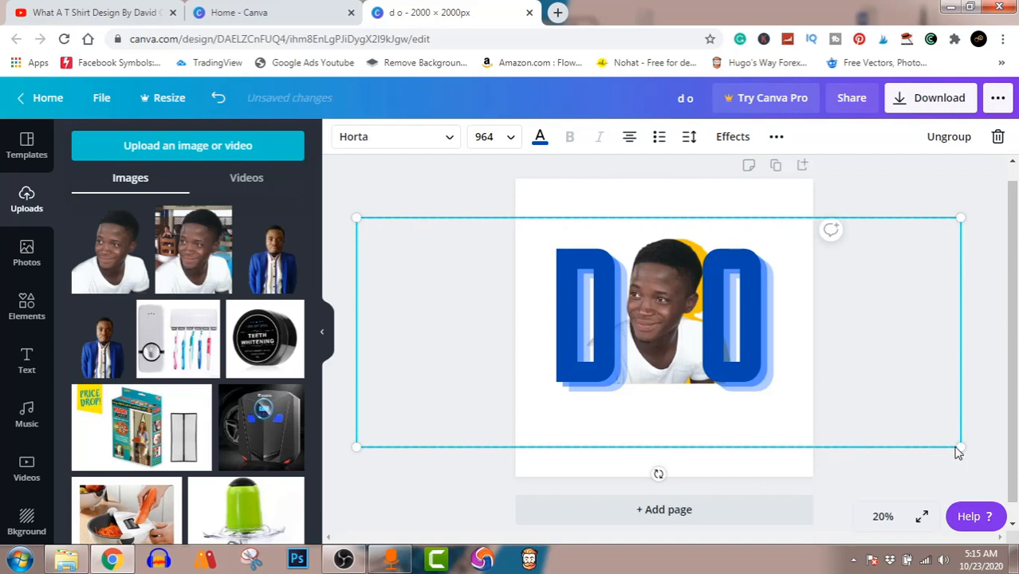
drag(958, 446, 1000, 462)
mouse_move(760, 330)
mouse_down()
mouse_move(751, 325)
mouse_move(751, 335)
mouse_up()
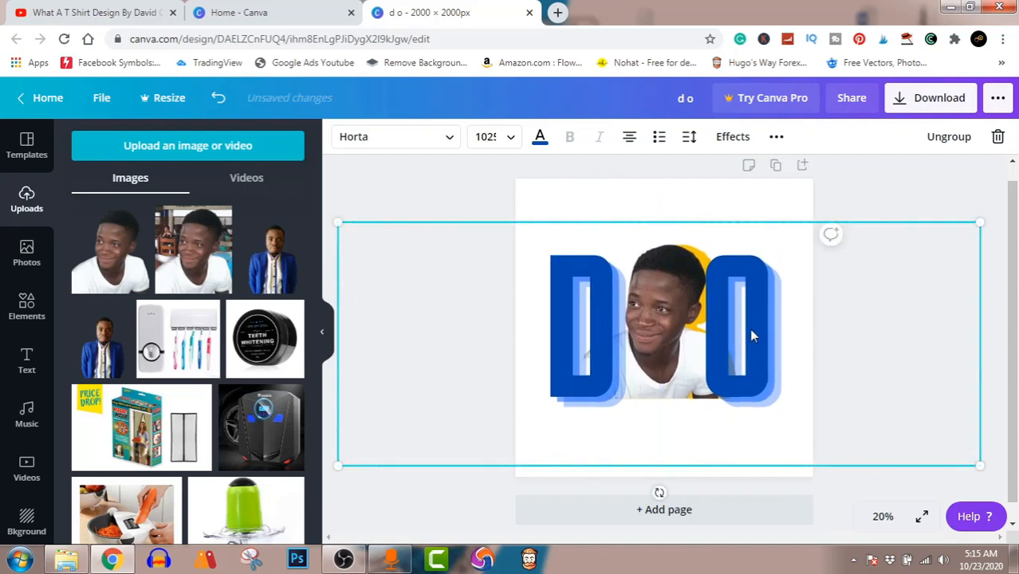
click(903, 193)
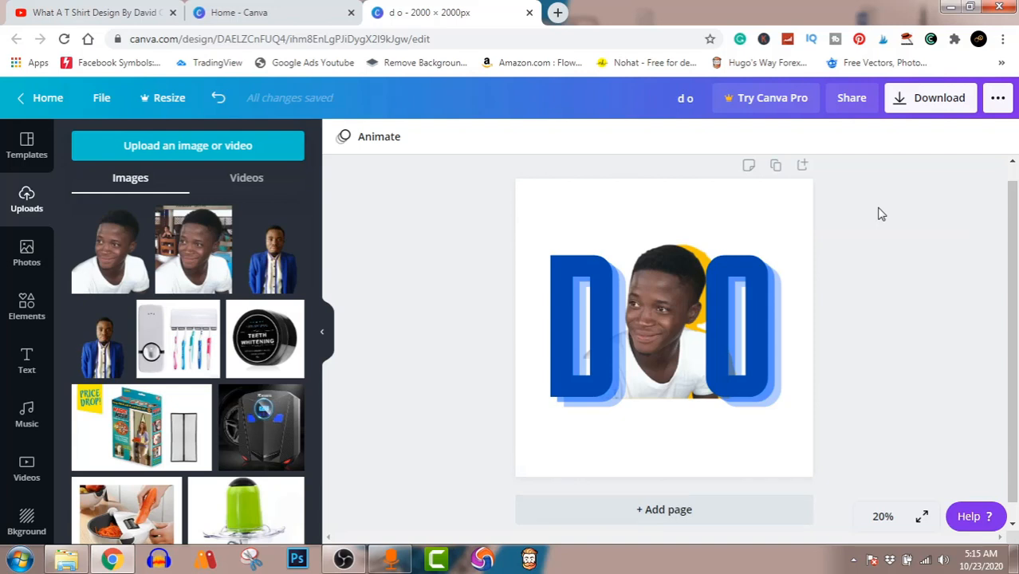
- Download the design as a 2000 x 2000 px PNG and dismiss the post-scheduling promotion
click(941, 102)
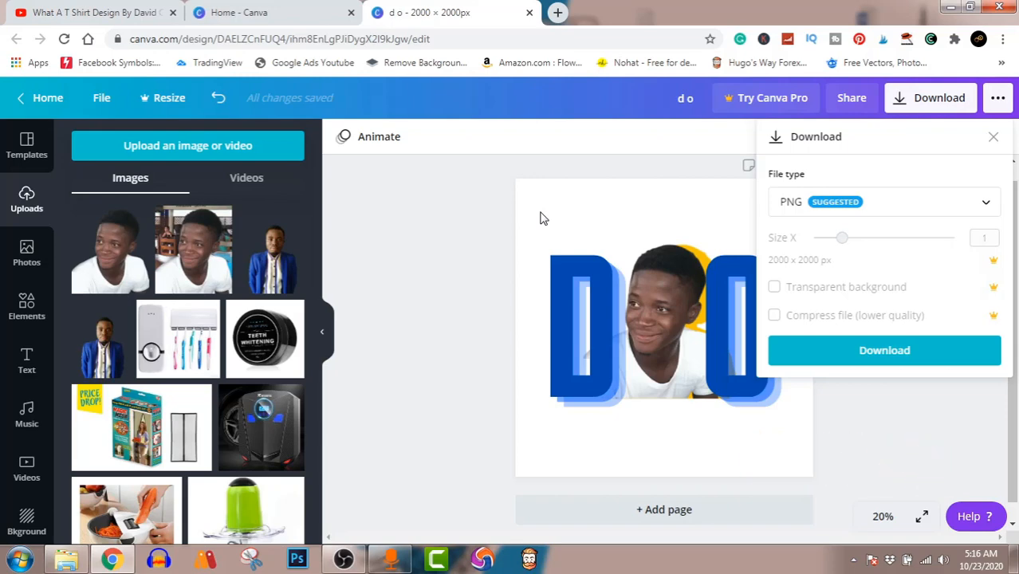
click(880, 355)
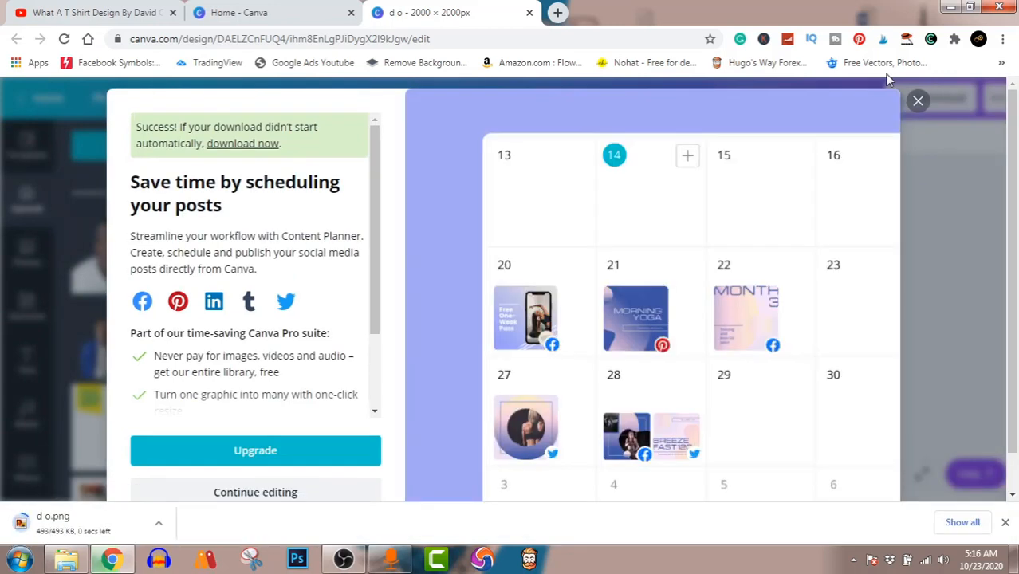
click(917, 101)
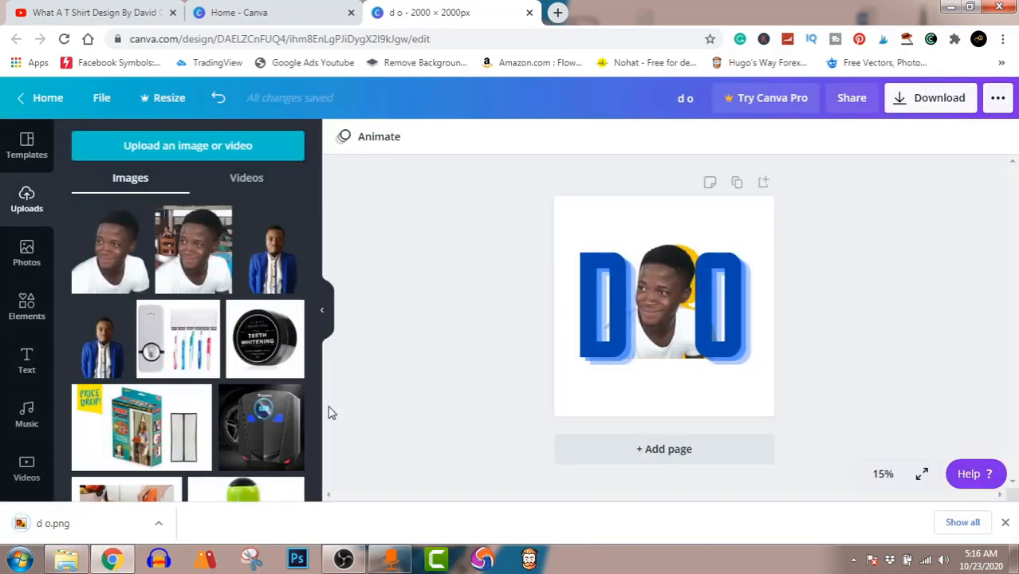
- Show the downloaded "d o" image in its folder, view it in Windows Photo Viewer, and close the viewer
click(160, 522)
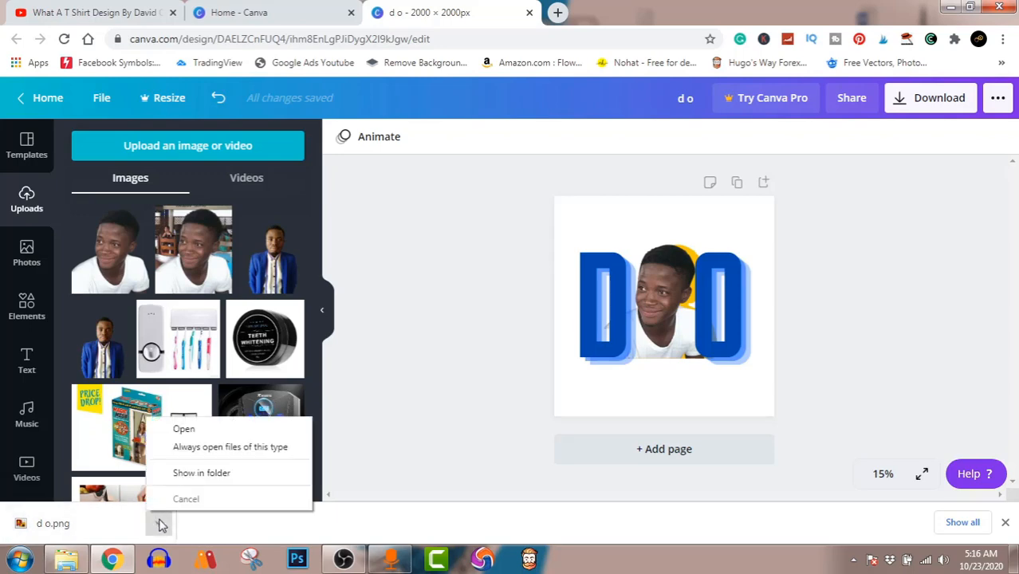
click(212, 475)
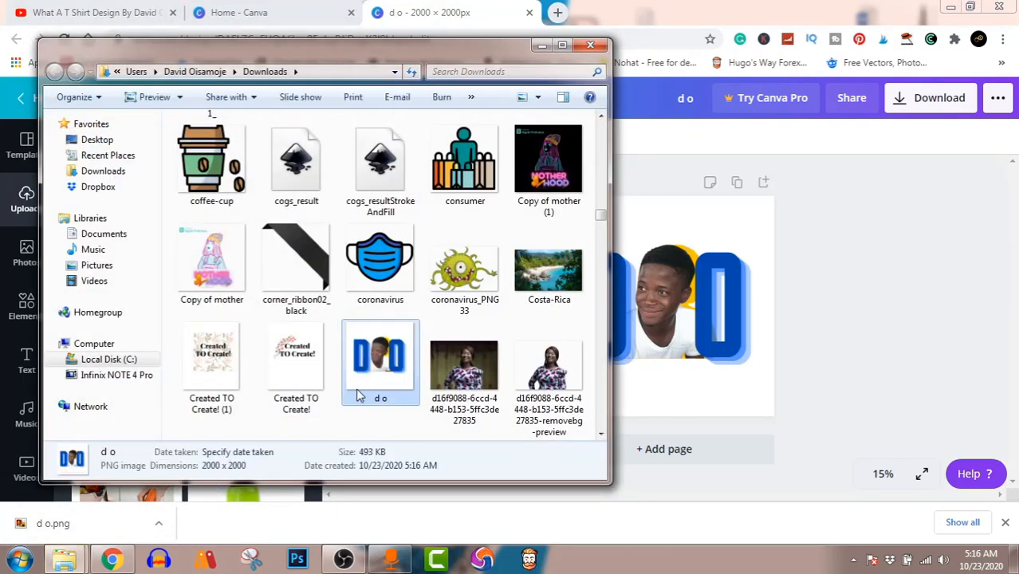
double_click(381, 371)
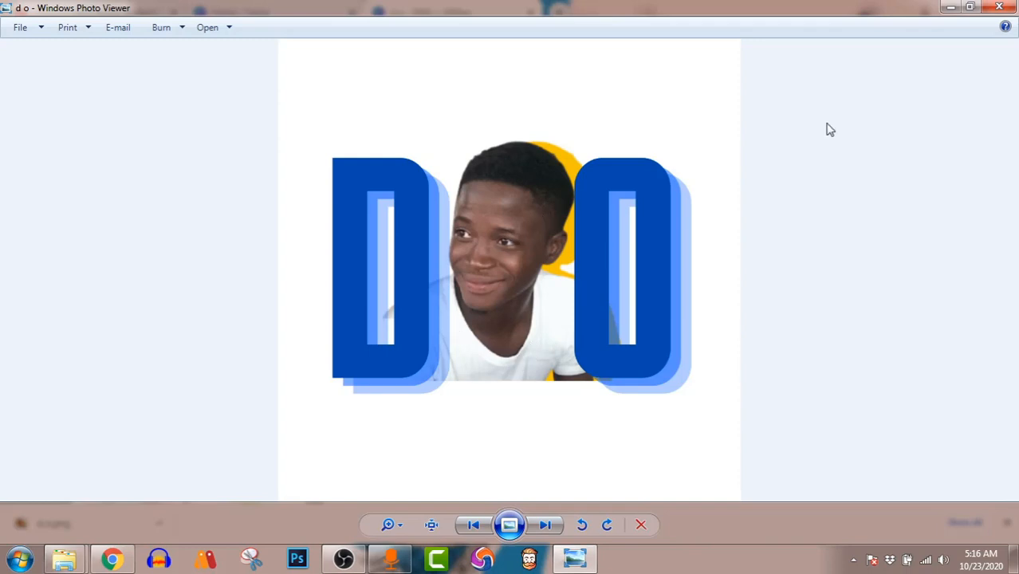
click(999, 7)
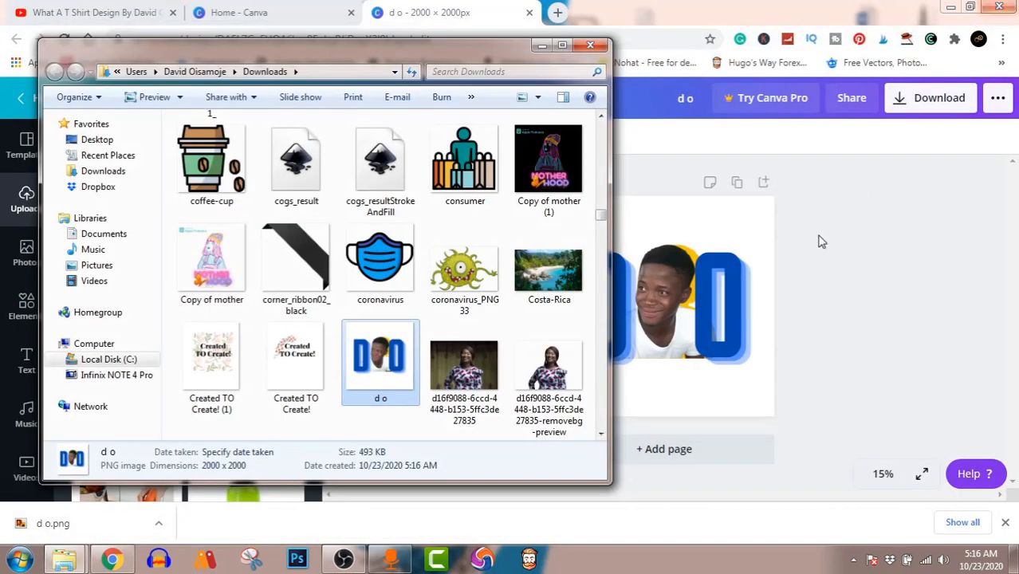
click(345, 560)
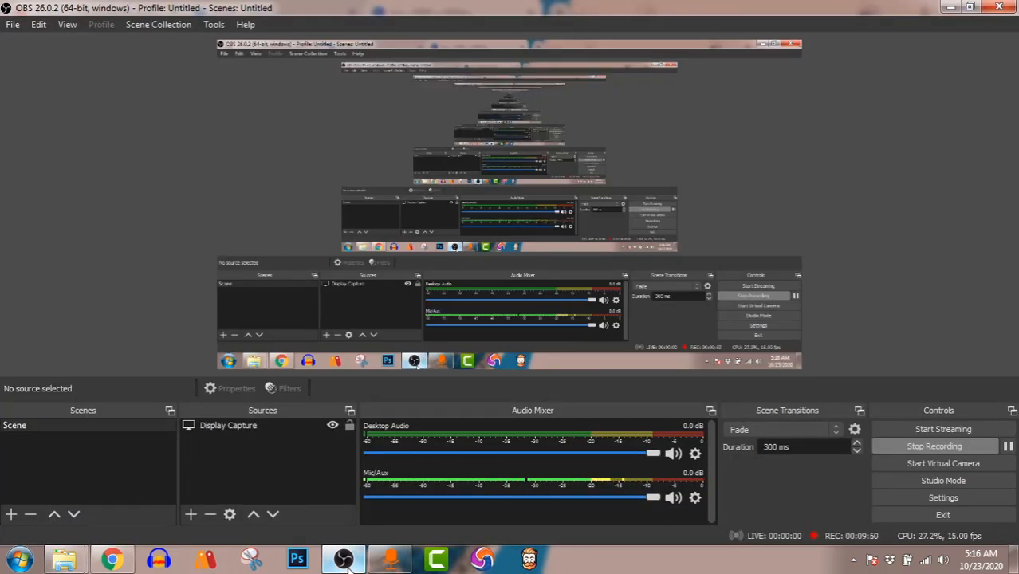
click(347, 564)
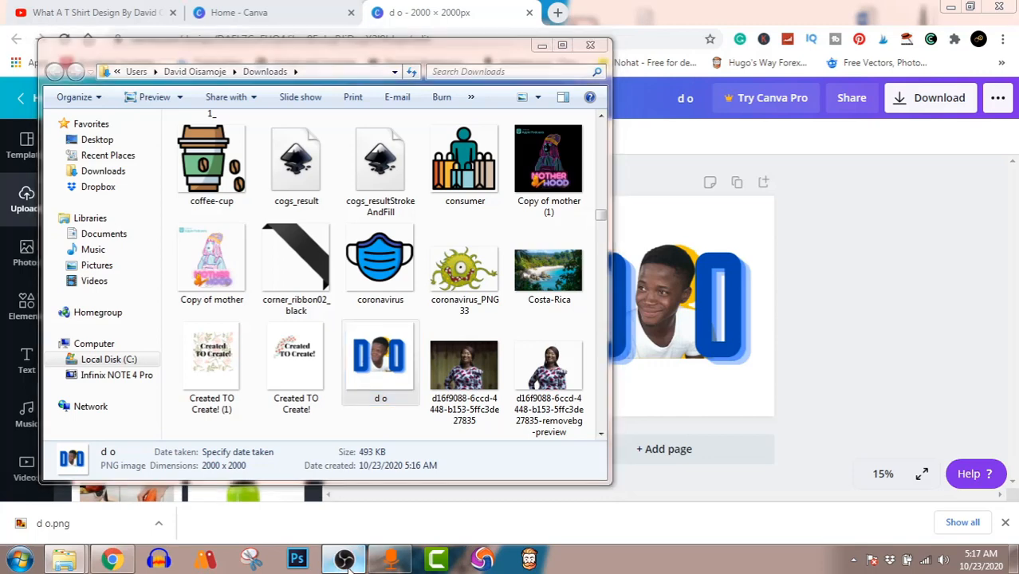
click(343, 559)
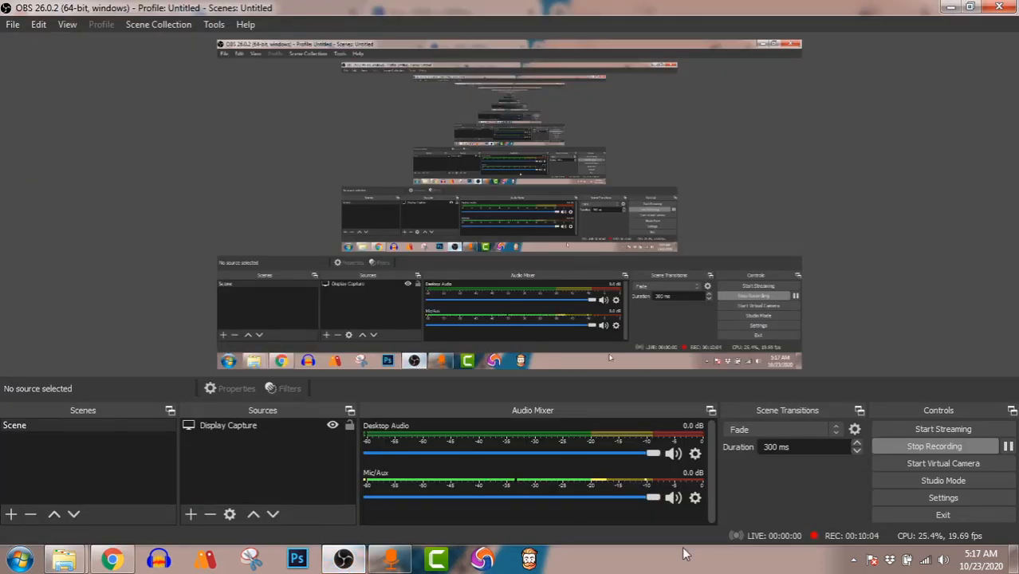